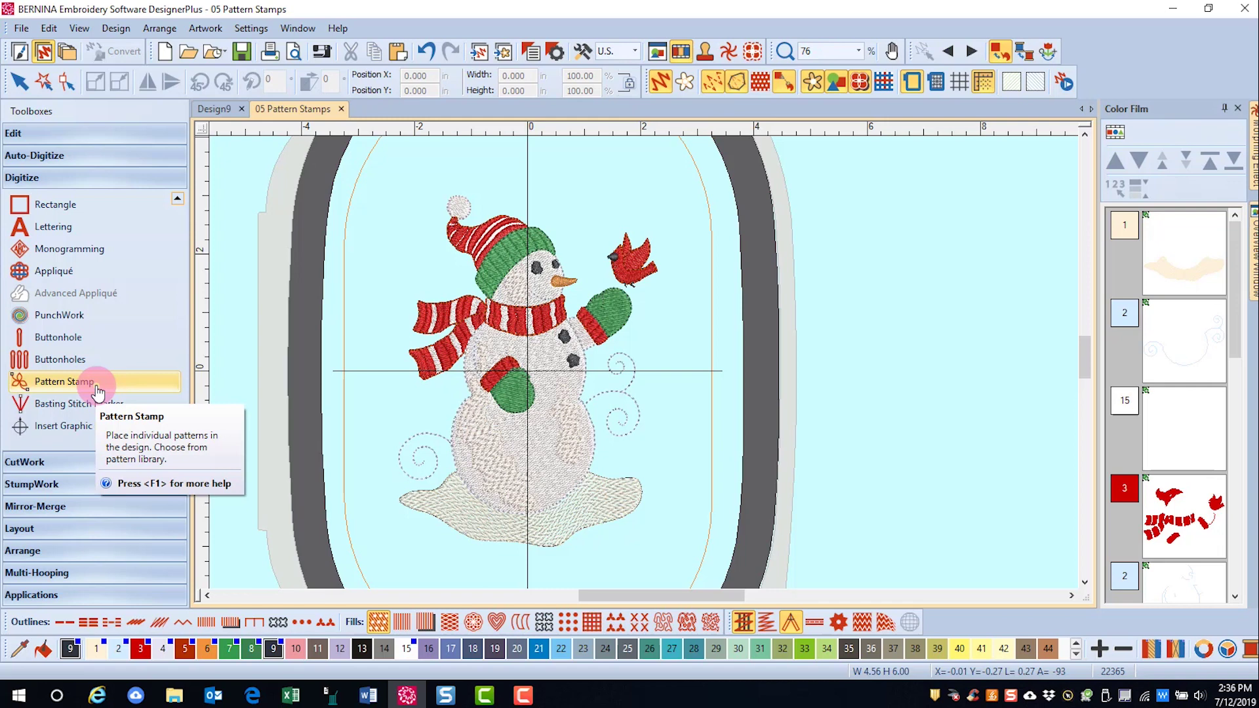
# Open the Help menu to reach the Reference Manual.
pyautogui.click(339, 29)
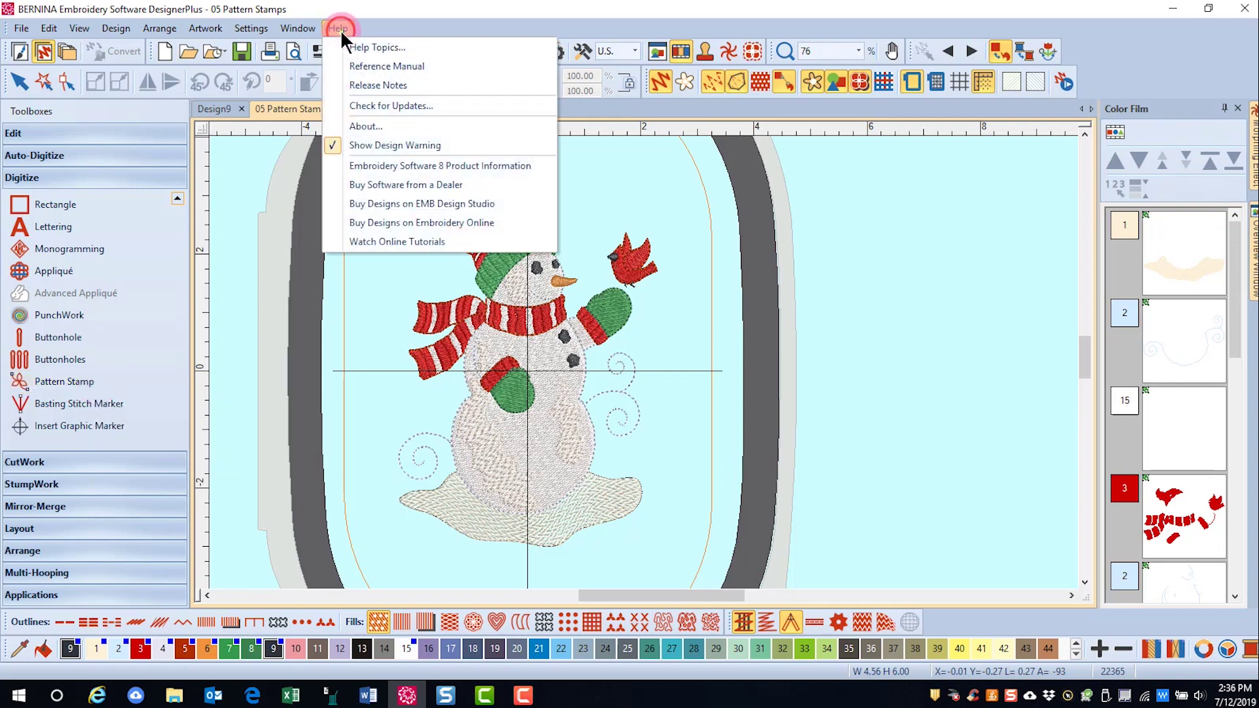
# Open the Reference Manual at its Pattern Stamp, Run & Fill Samples pages under the Appendices.
pyautogui.click(368, 66)
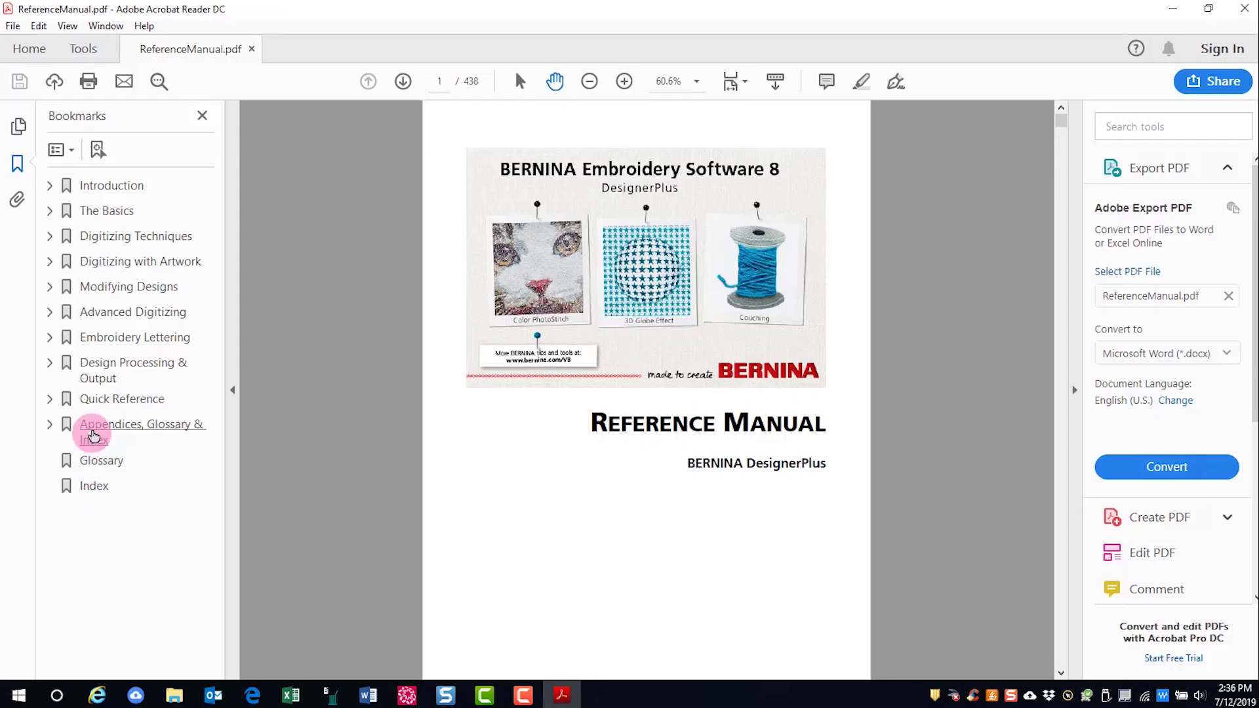
pyautogui.click(95, 433)
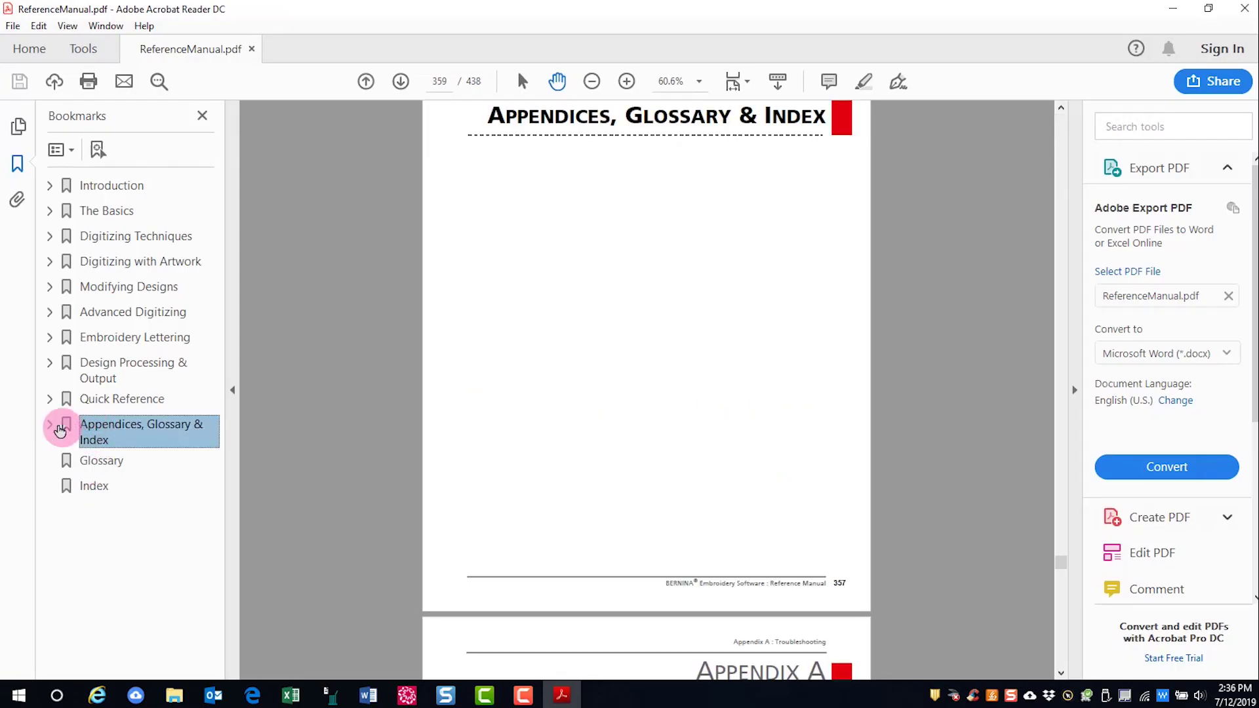
pyautogui.click(49, 425)
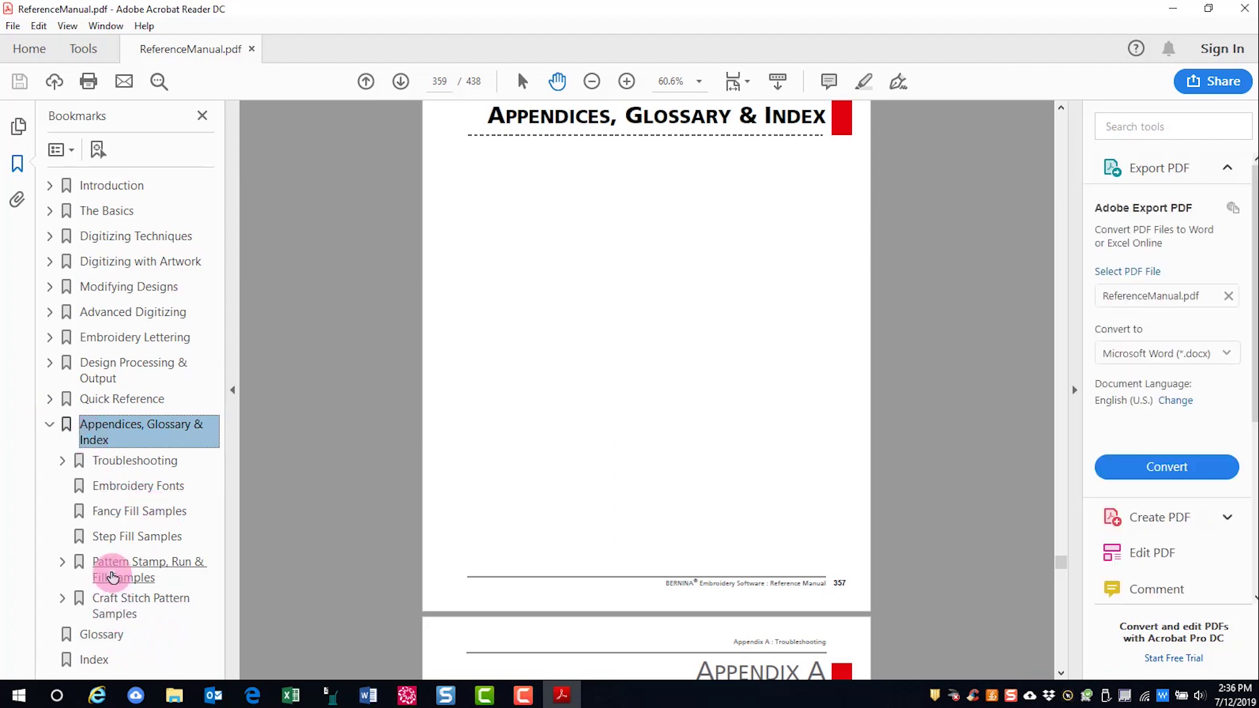
pyautogui.click(111, 576)
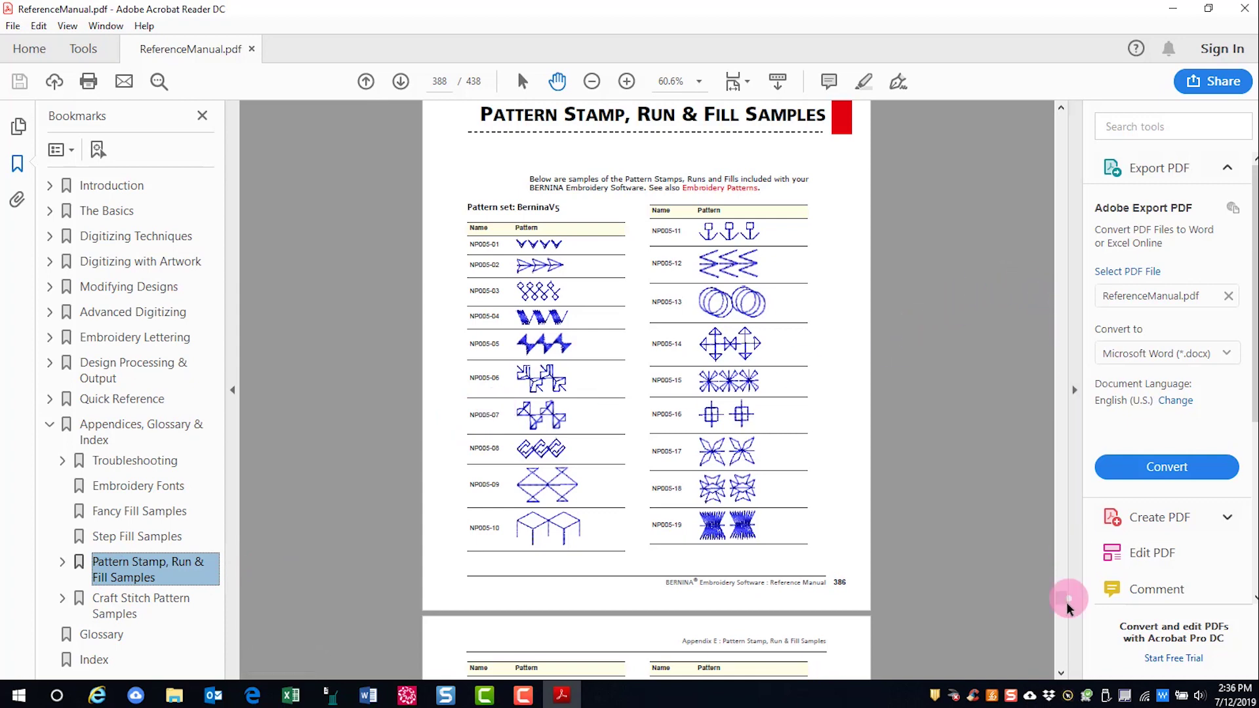
# Page through the Pattern Stamp samples to browse the available stamp patterns.
pyautogui.click(1061, 673)
pyautogui.click(1060, 674)
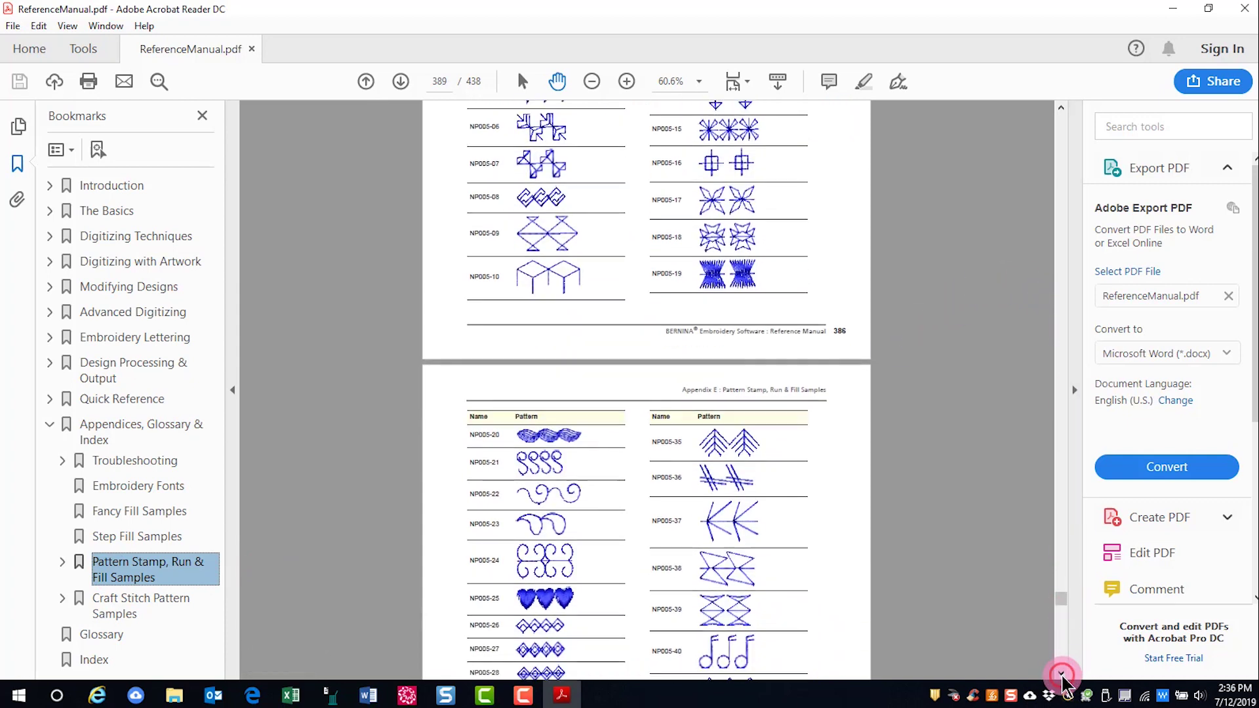
pyautogui.click(1061, 673)
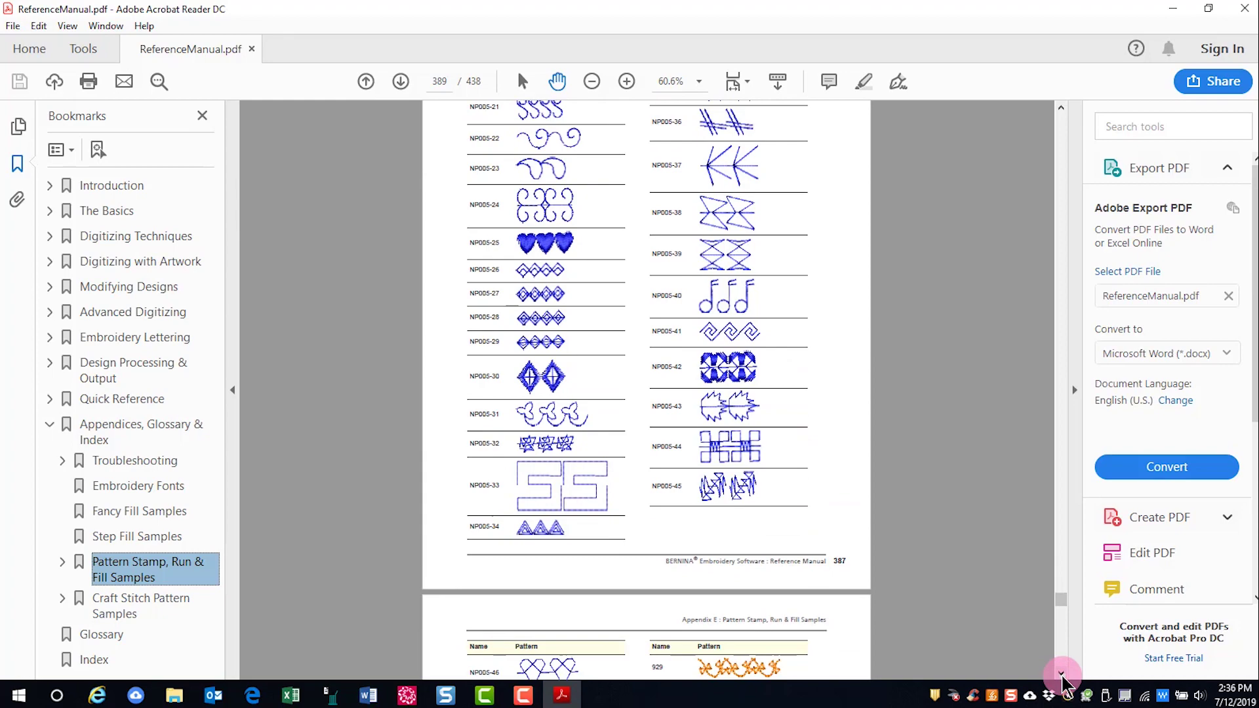
pyautogui.click(1061, 673)
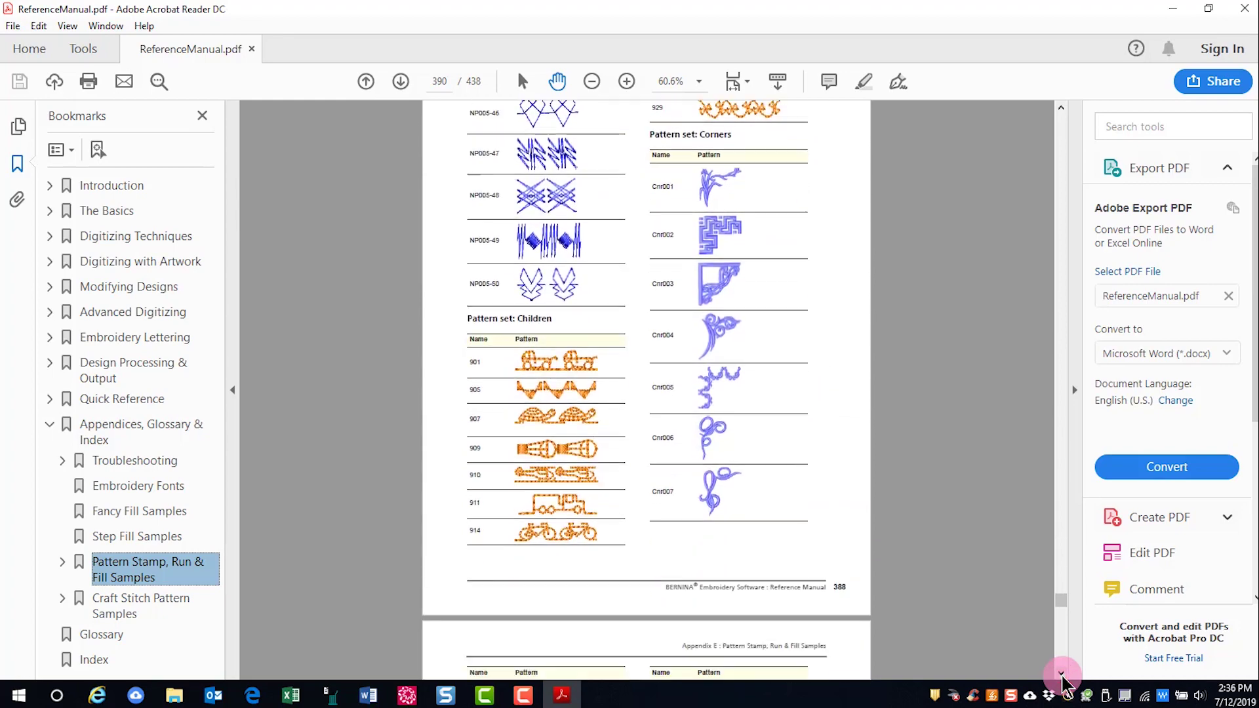
pyautogui.click(1061, 673)
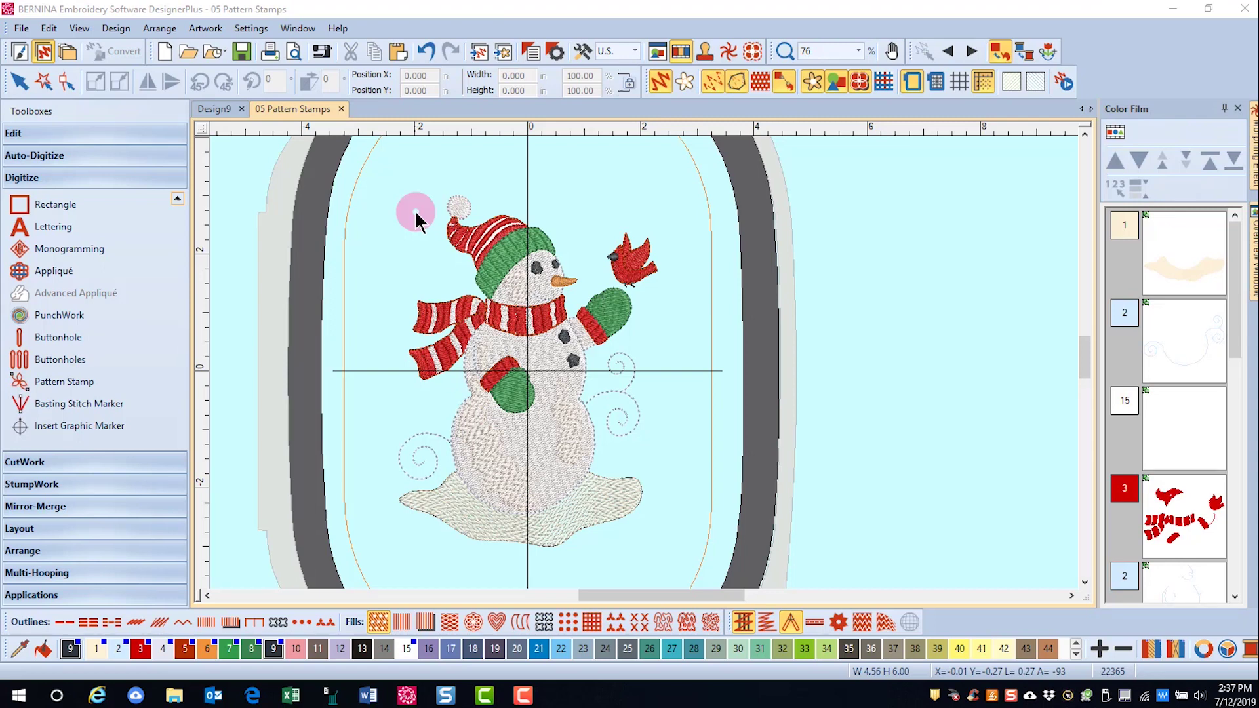
# Browse the Open dialog to BERNINA 8 Embroidery > Reference Files > Pattern Outlines.
pyautogui.click(186, 58)
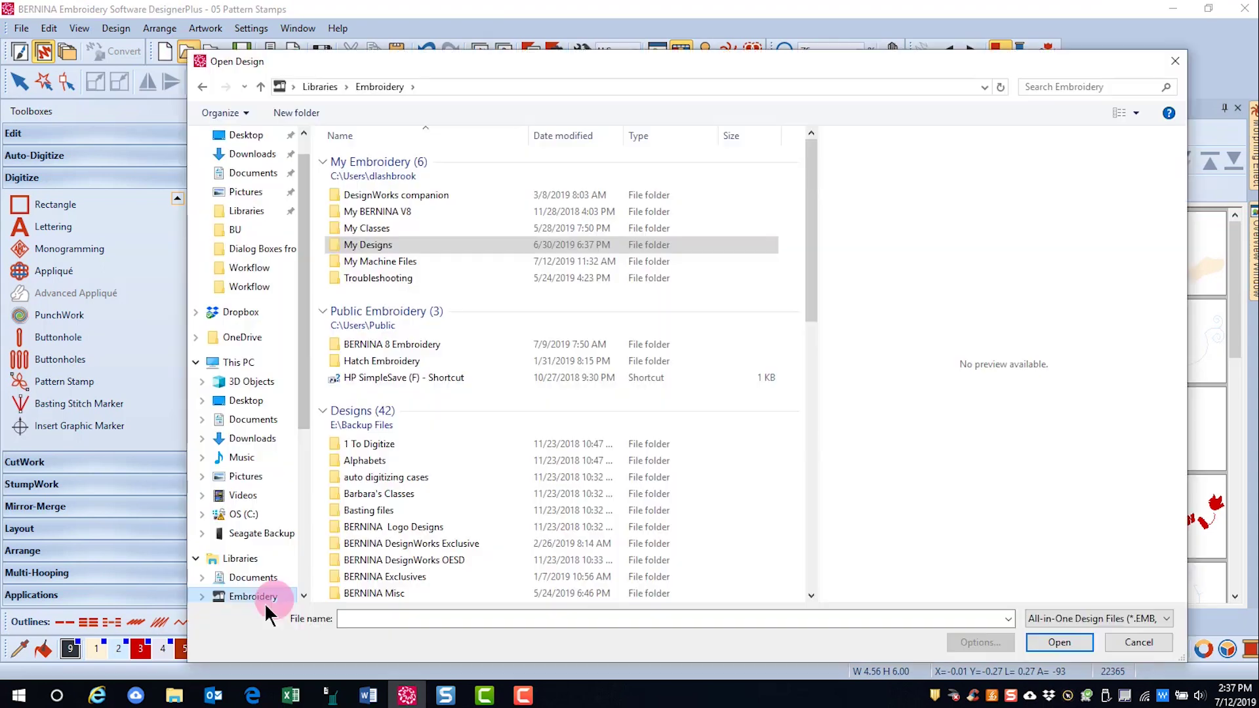
pyautogui.click(260, 599)
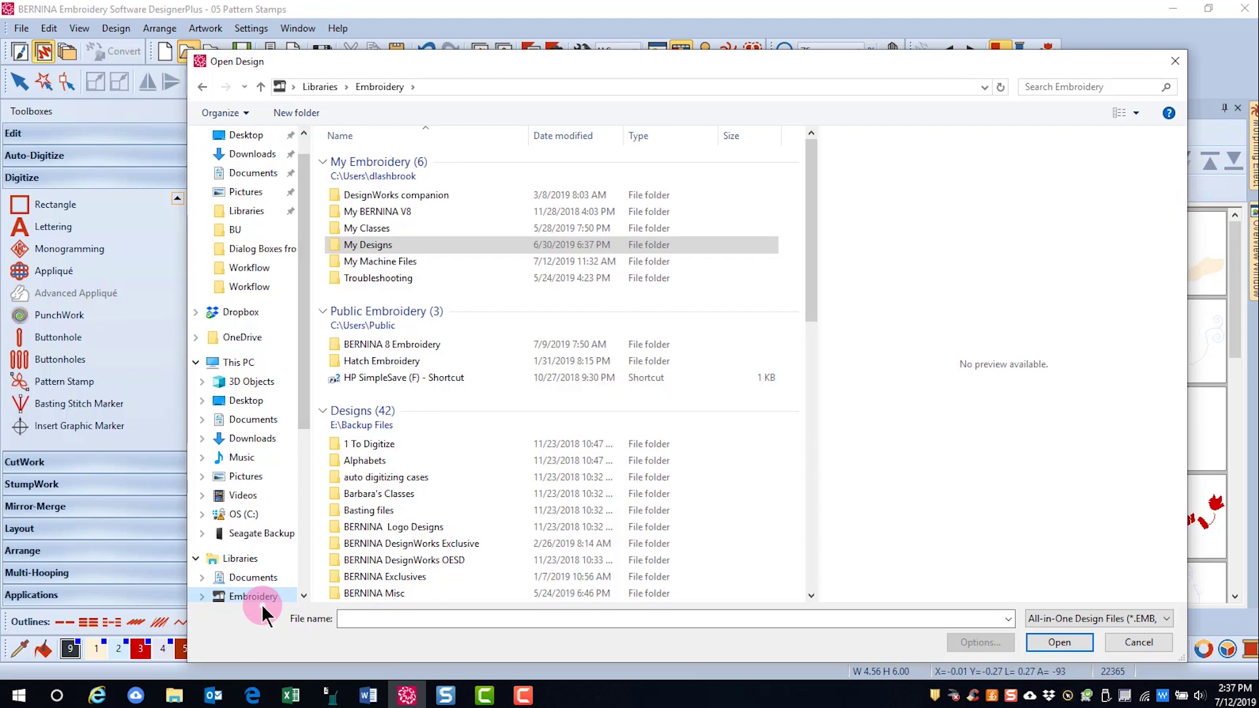
pyautogui.doubleClick(389, 348)
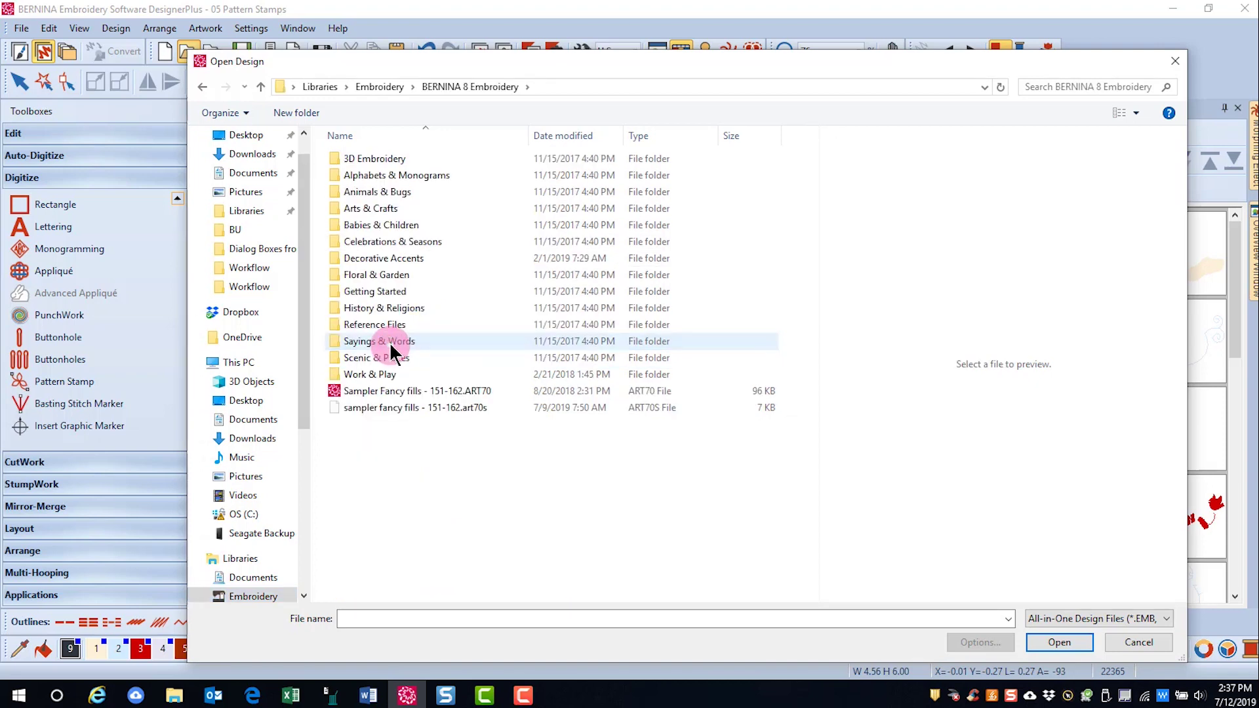
pyautogui.click(382, 324)
pyautogui.doubleClick(382, 324)
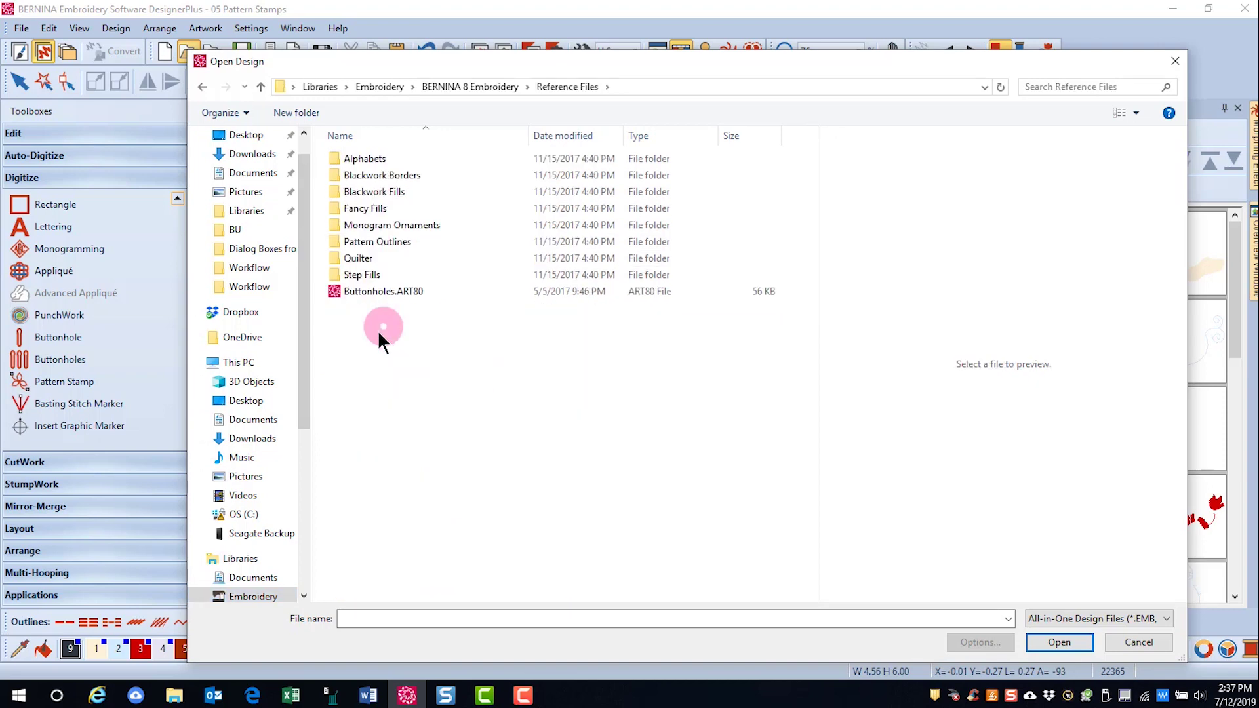
pyautogui.click(385, 244)
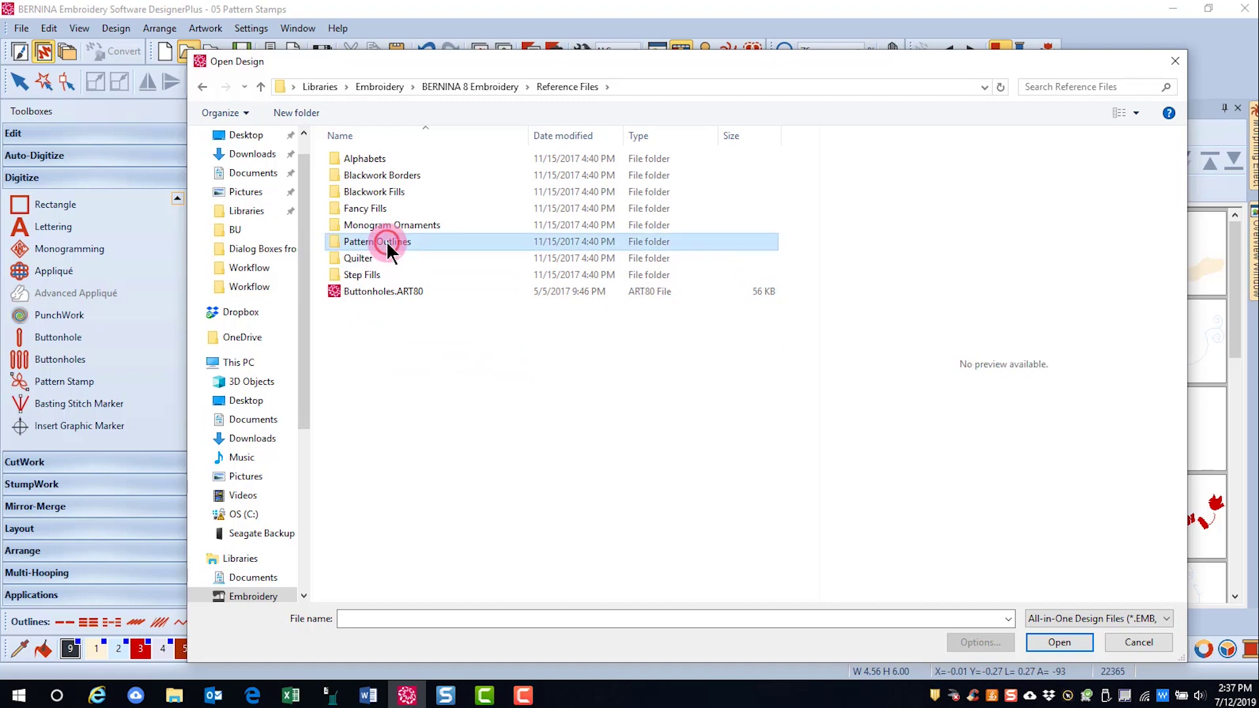
pyautogui.doubleClick(387, 247)
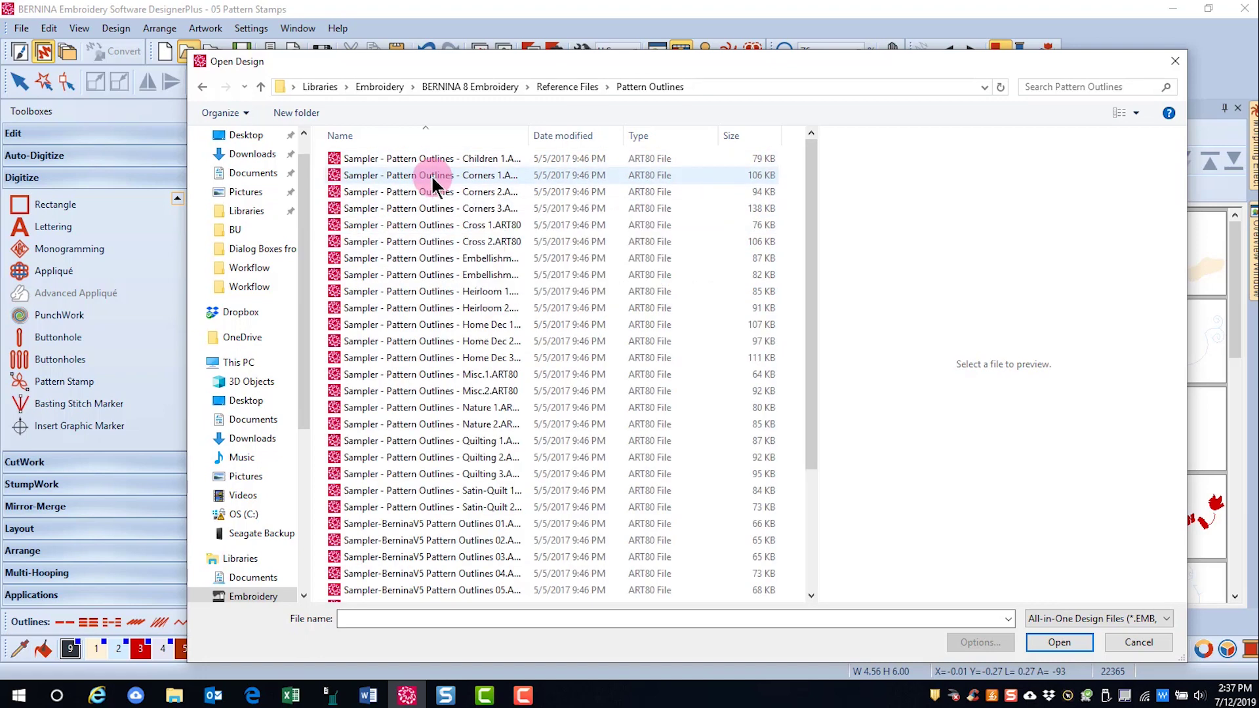
# Preview the Corners 1, Embellishment 1, Quilting 1 and Satin-Quilt 2 samplers.
pyautogui.click(431, 176)
pyautogui.click(427, 258)
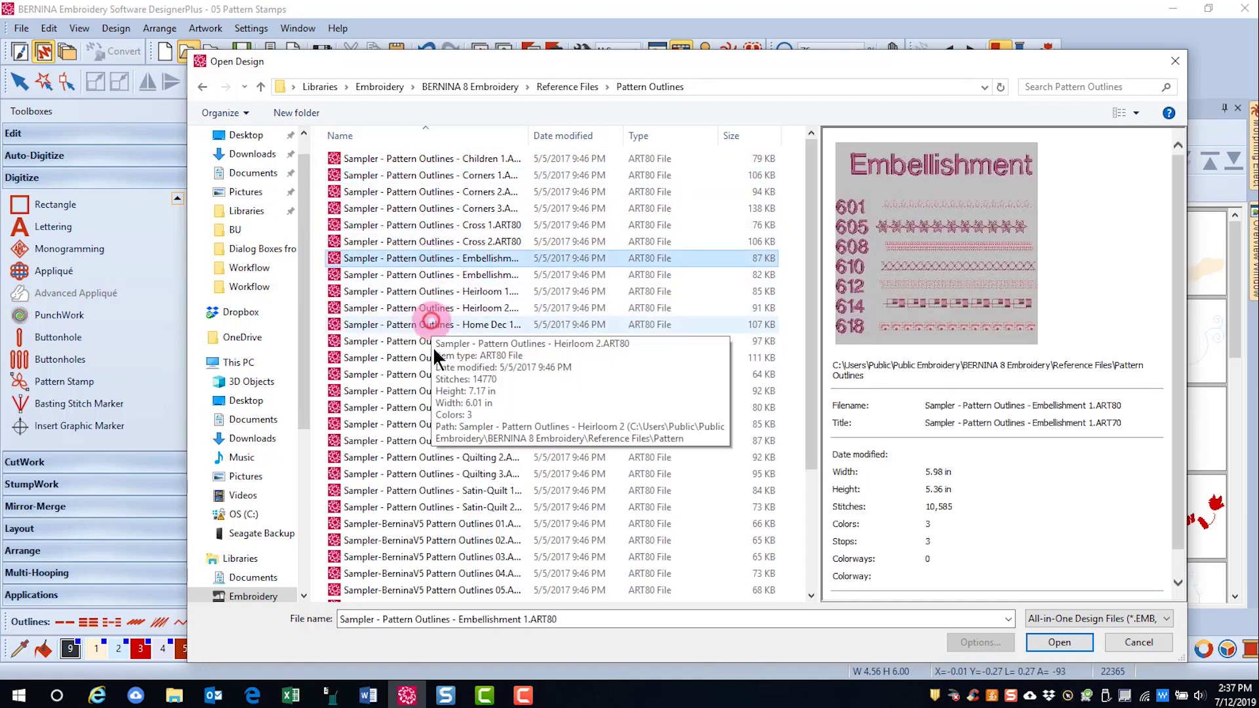
pyautogui.click(422, 441)
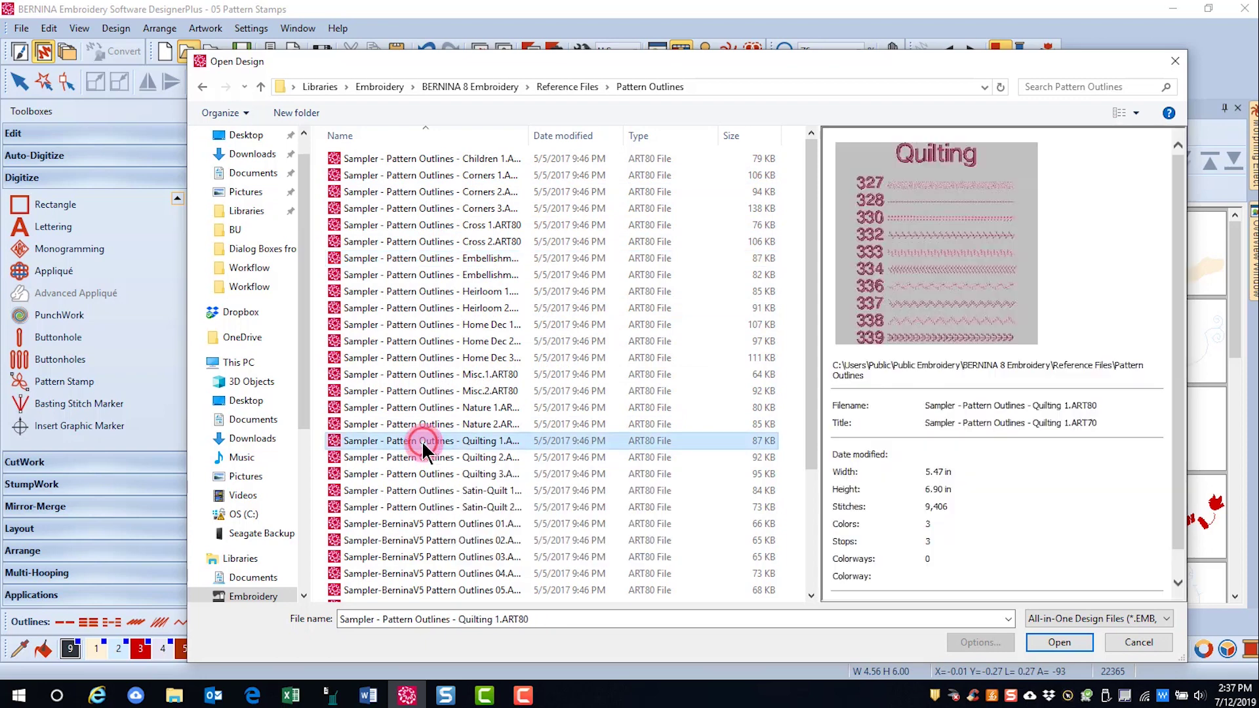
pyautogui.click(403, 508)
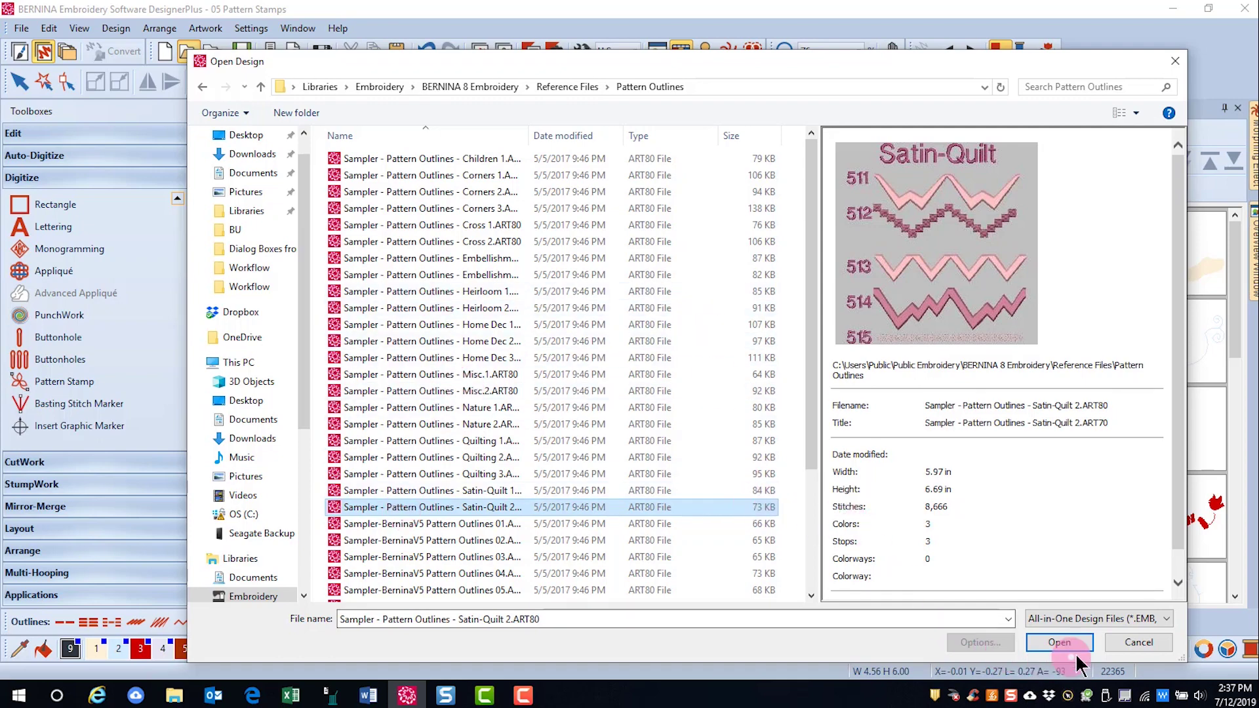
# Cancel the Open dialog and pick starburst NP005-15 from the BerninaV5 set with TrueView shown.
pyautogui.click(1138, 641)
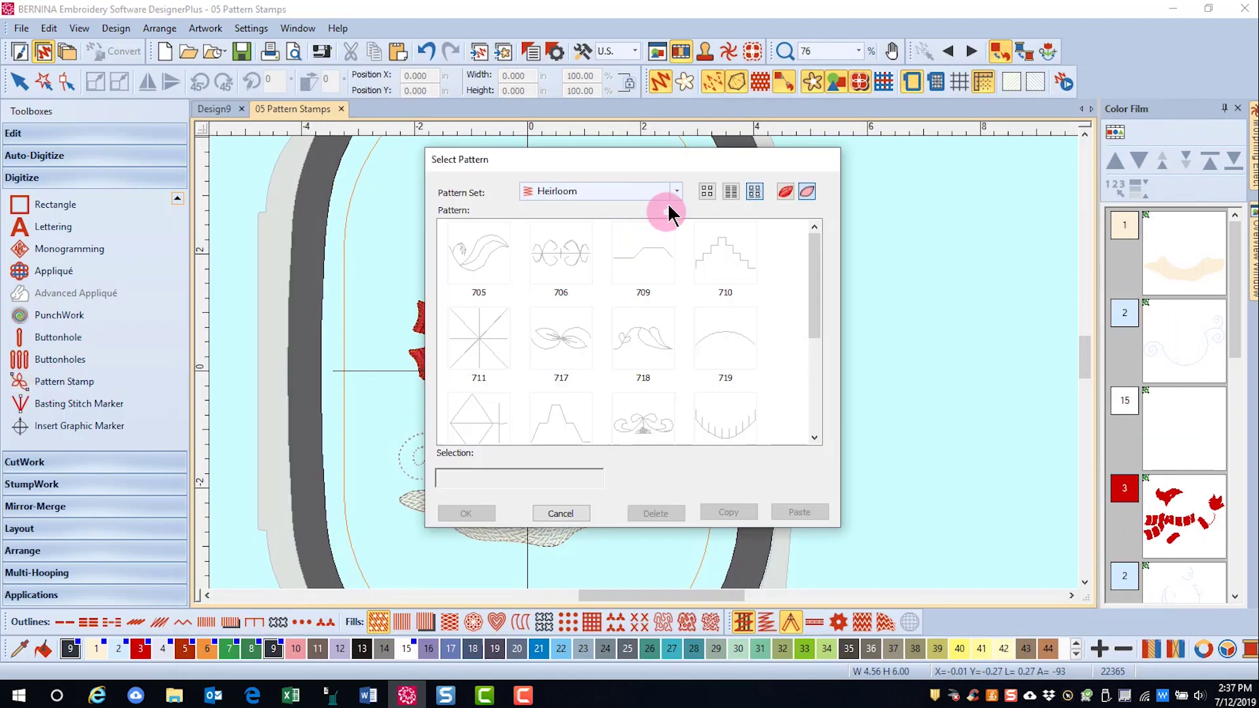
pyautogui.click(675, 192)
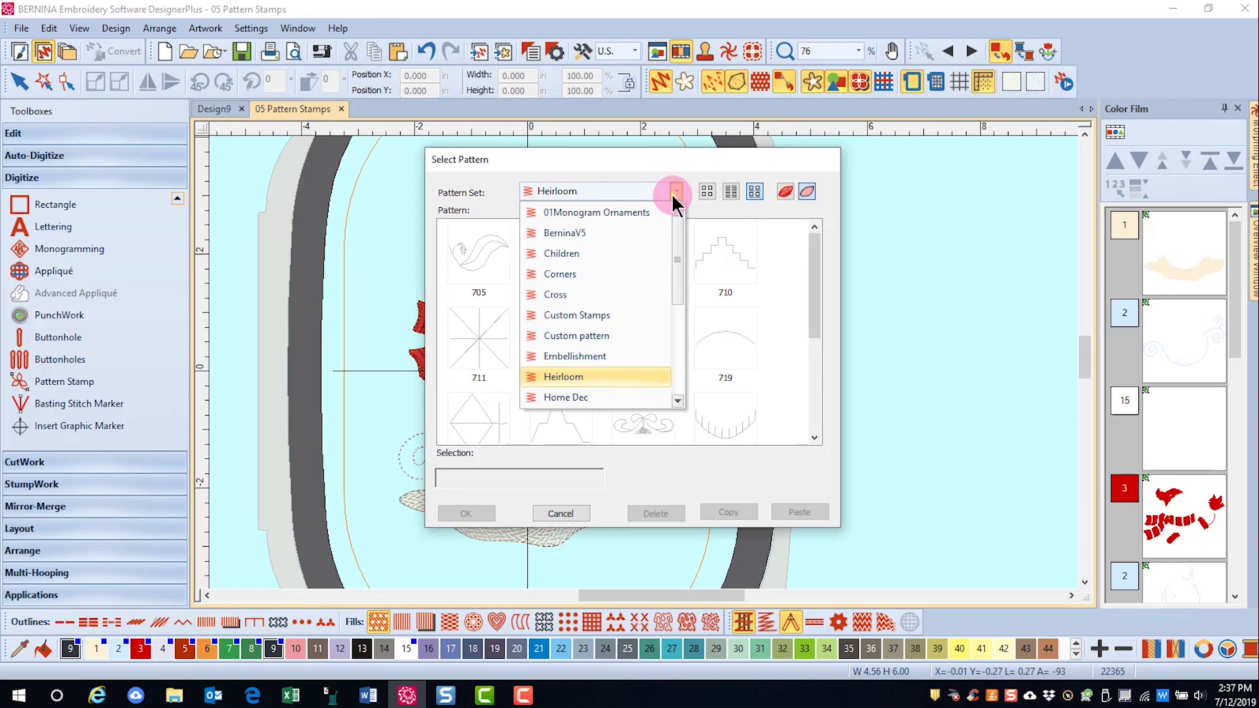
pyautogui.click(564, 233)
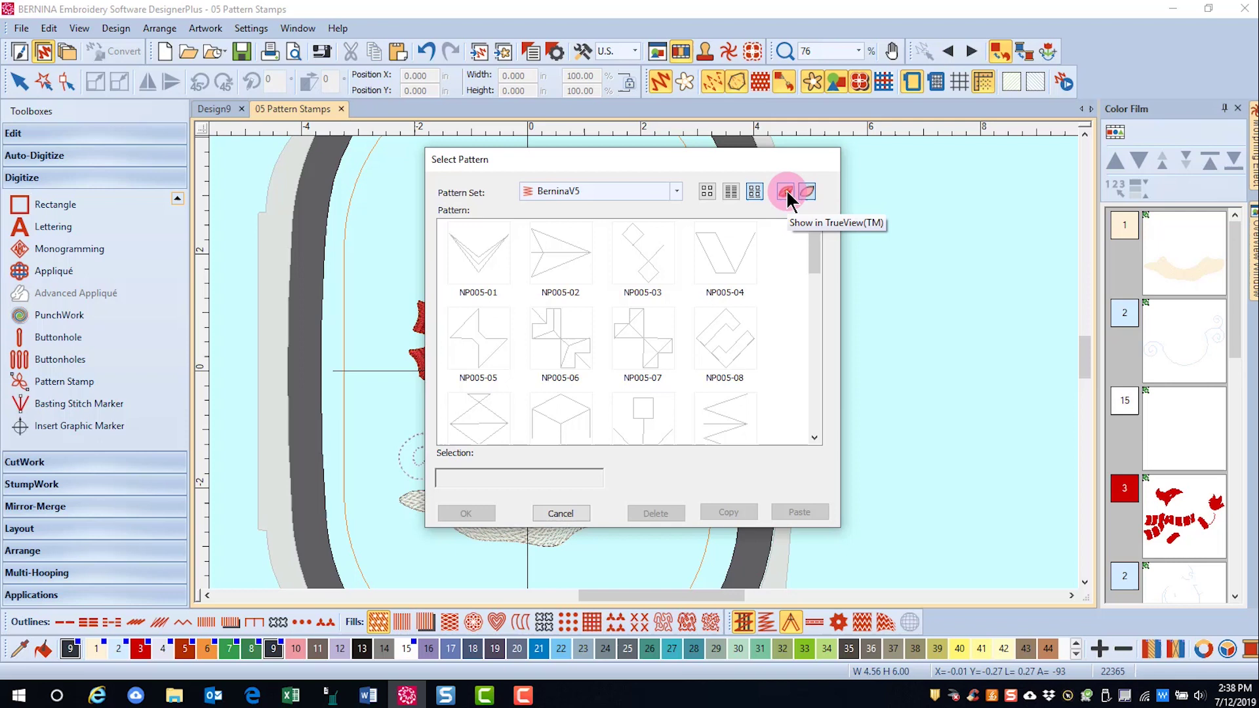
pyautogui.click(785, 190)
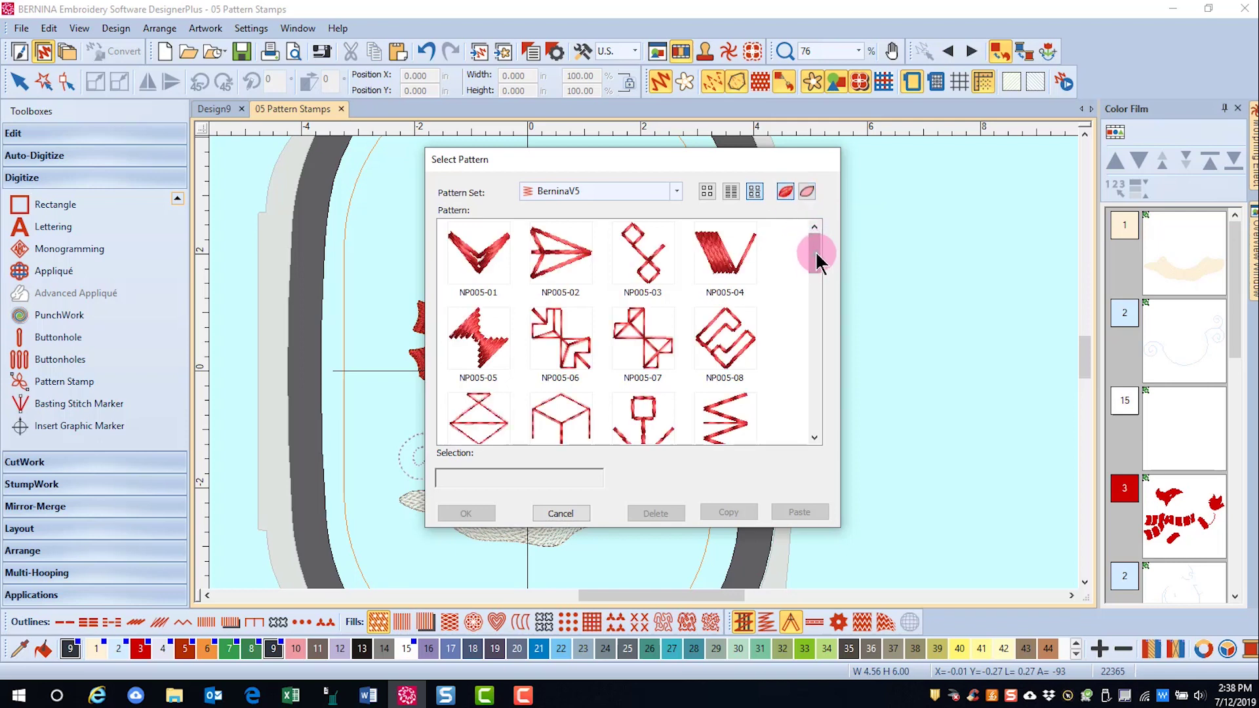
pyautogui.moveTo(817, 253); pyautogui.dragTo(641, 299)
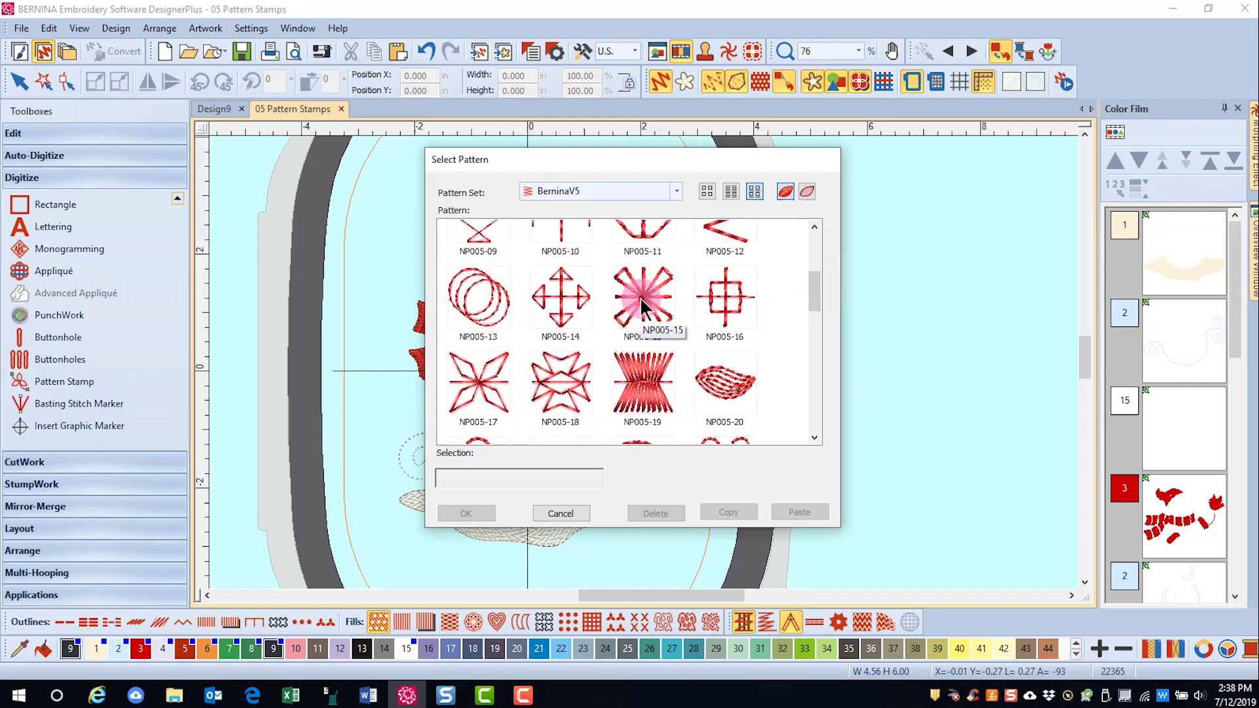
pyautogui.click(639, 297)
# Confirm NP005-15 and stamp a starburst snowflake above the cardinal.
pyautogui.click(466, 513)
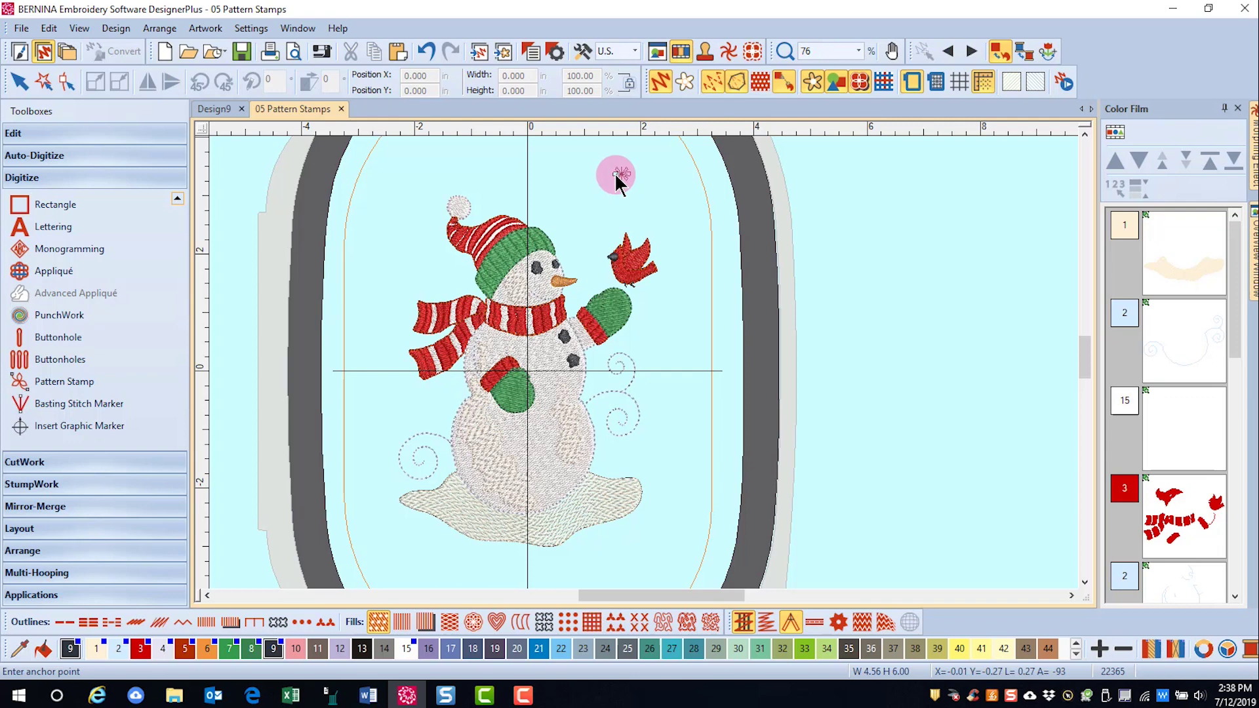
pyautogui.click(615, 173)
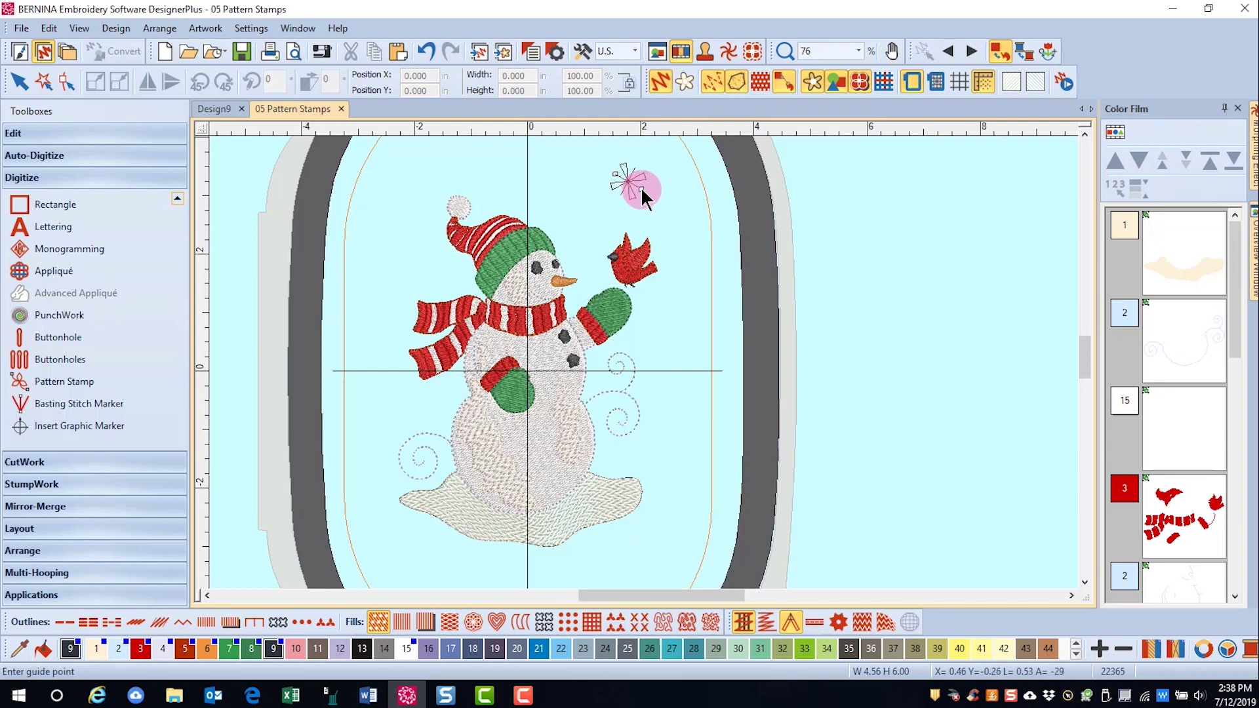
pyautogui.click(641, 190)
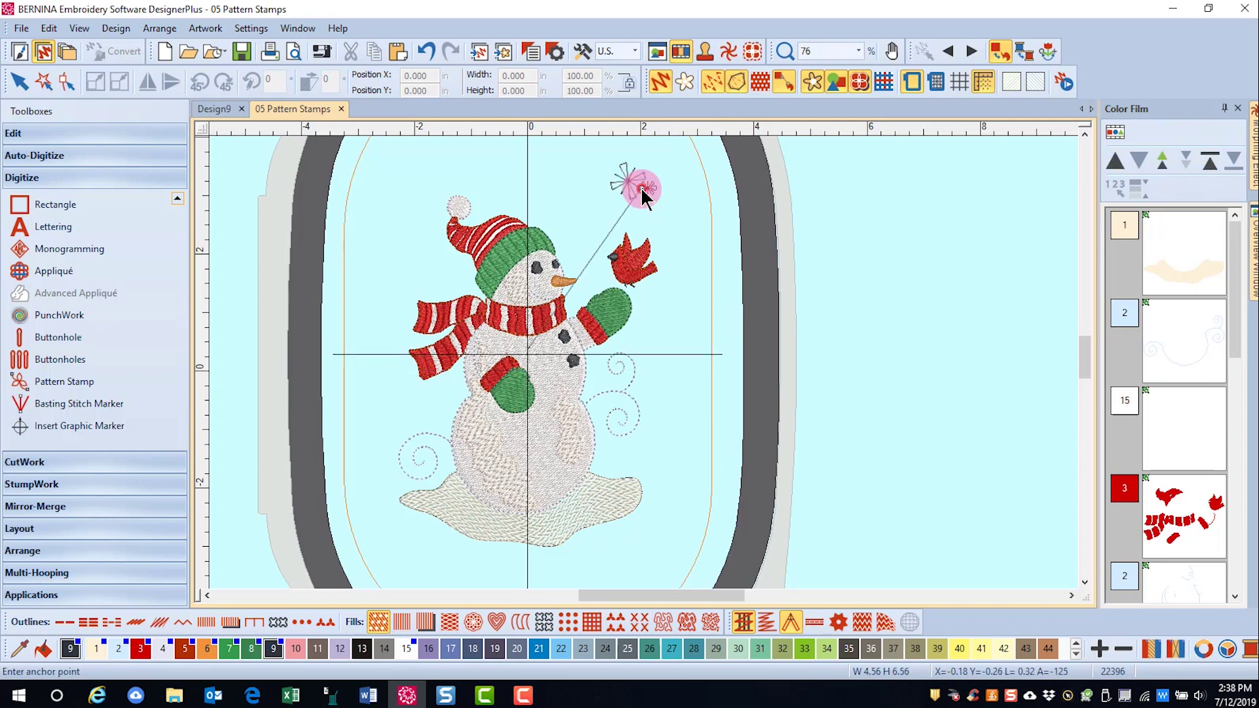
# Stamp a second snowflake to the upper left of the snowman's hat.
pyautogui.hscroll(3, 451, 360)
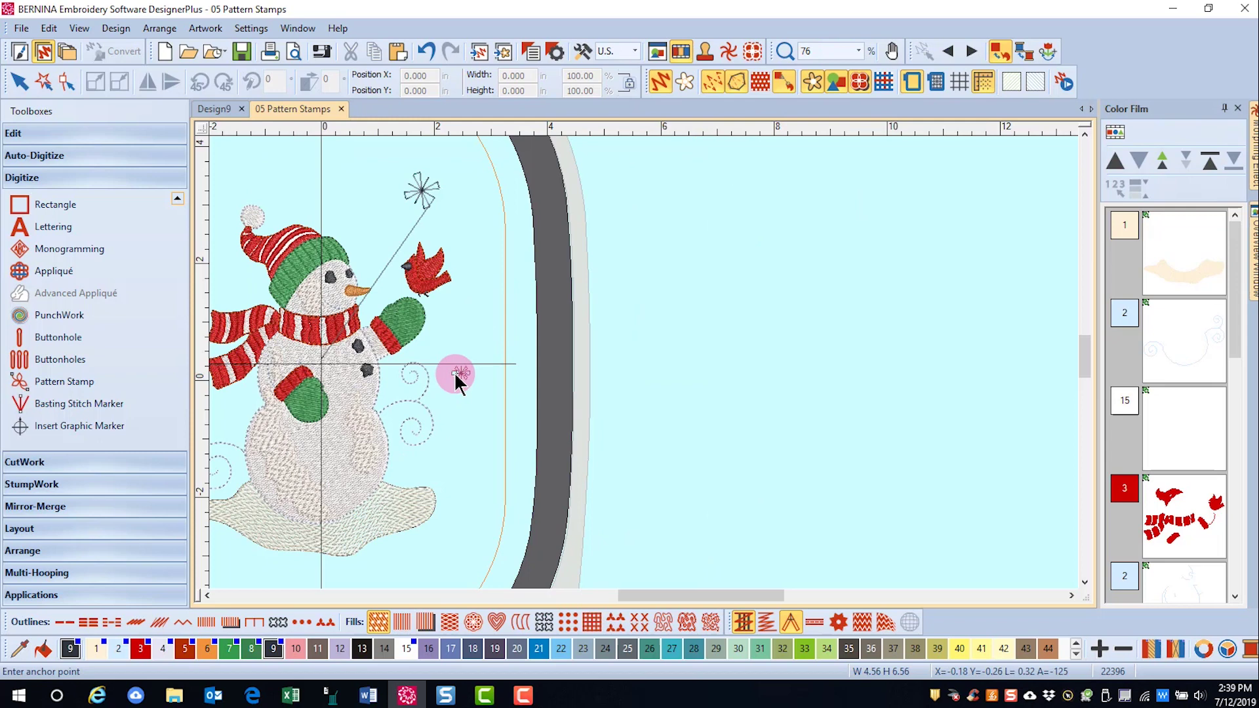
pyautogui.scroll(-2, 499, 328)
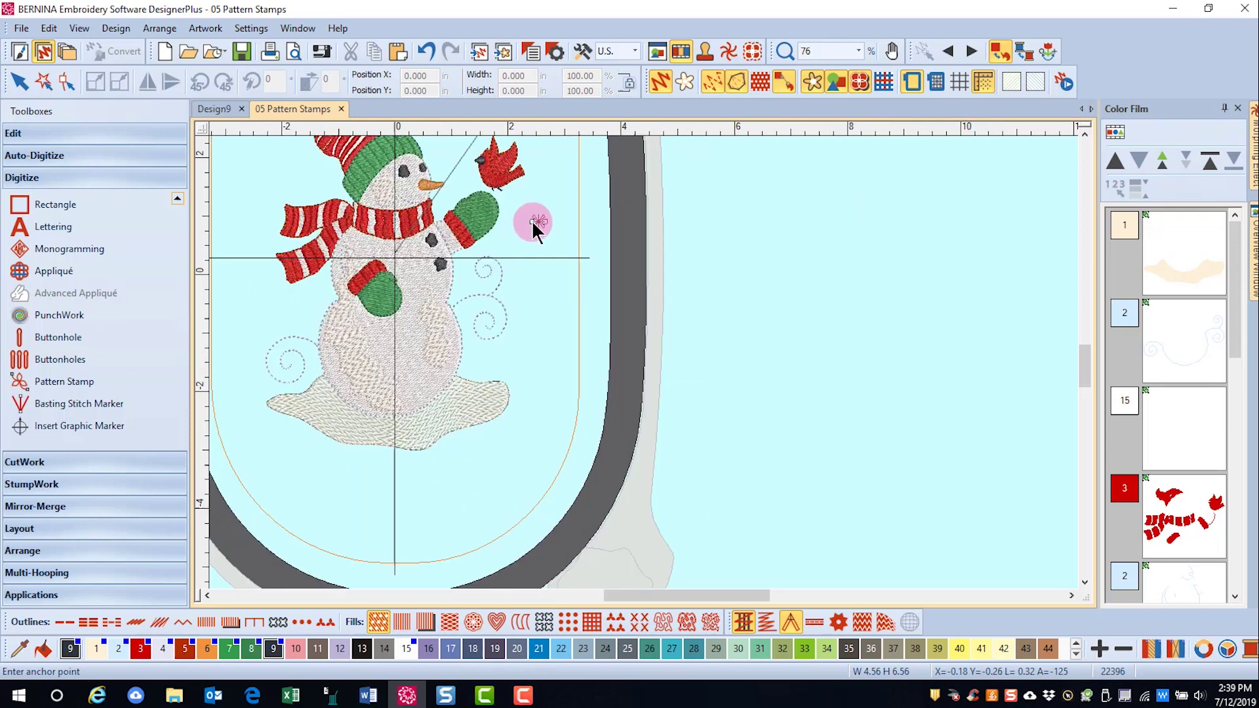
pyautogui.scroll(2, 439, 269)
pyautogui.hscroll(-3, 439, 268)
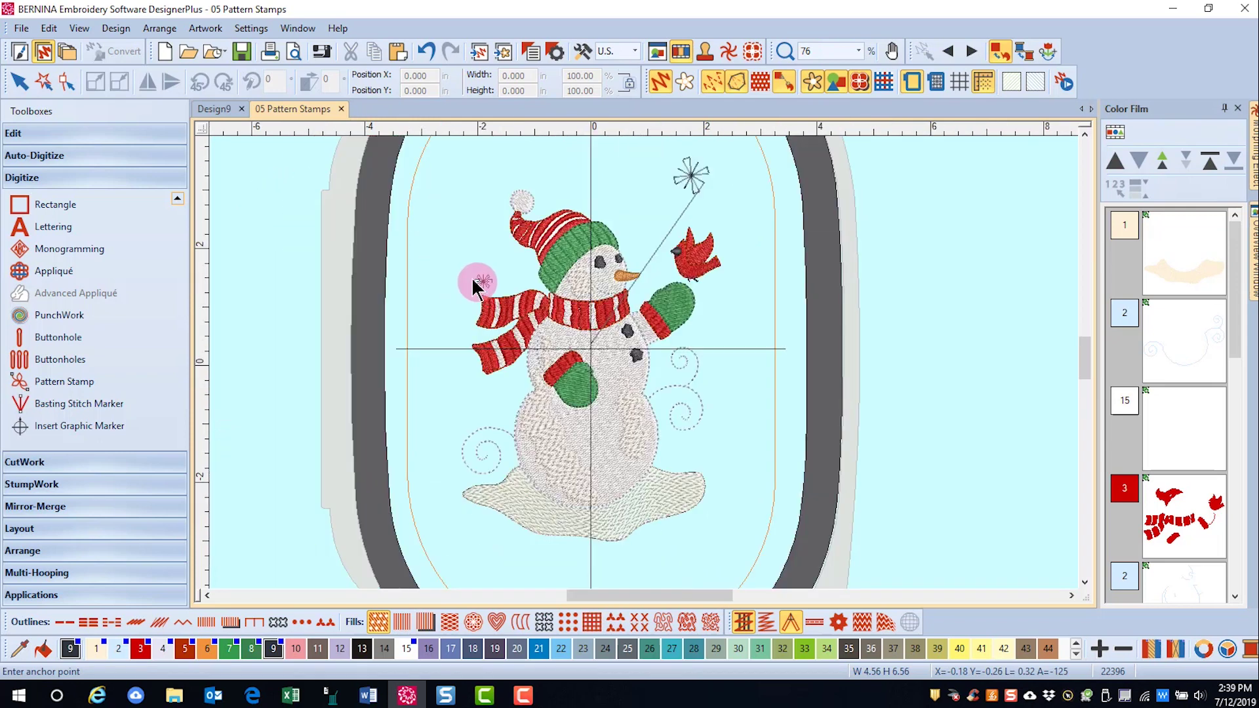
pyautogui.click(437, 258)
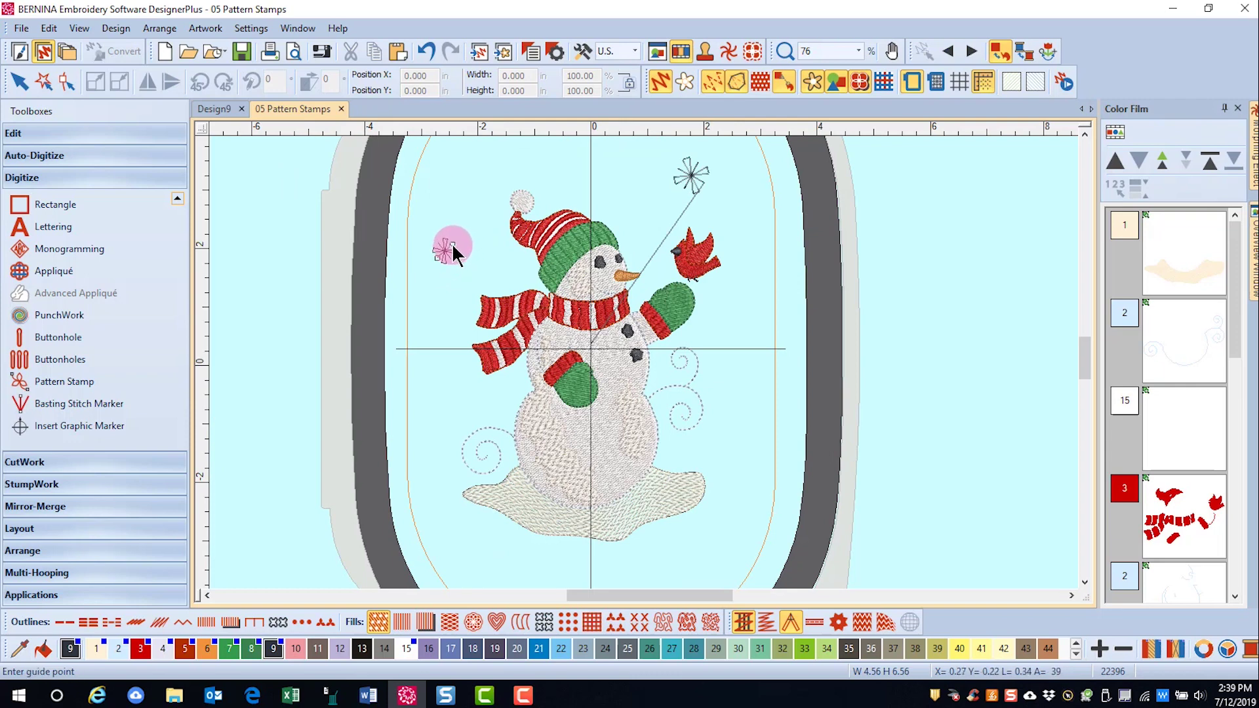
pyautogui.click(454, 252)
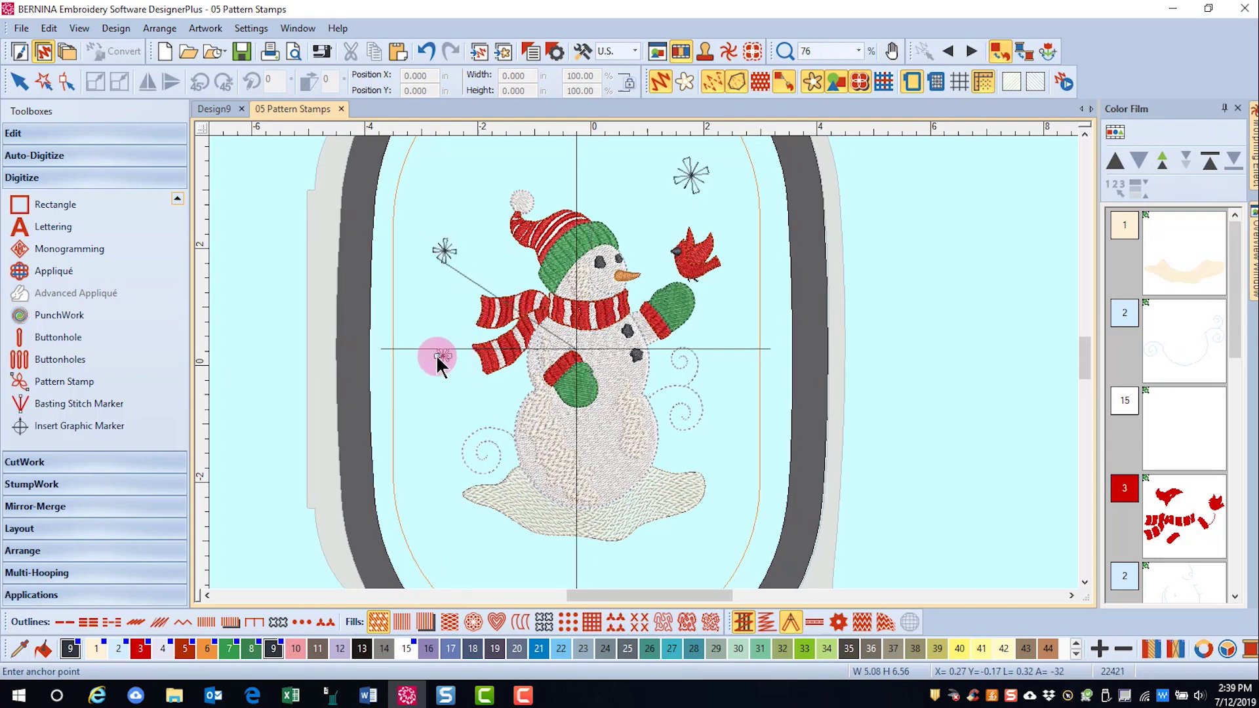
pyautogui.scroll(1, 435, 355)
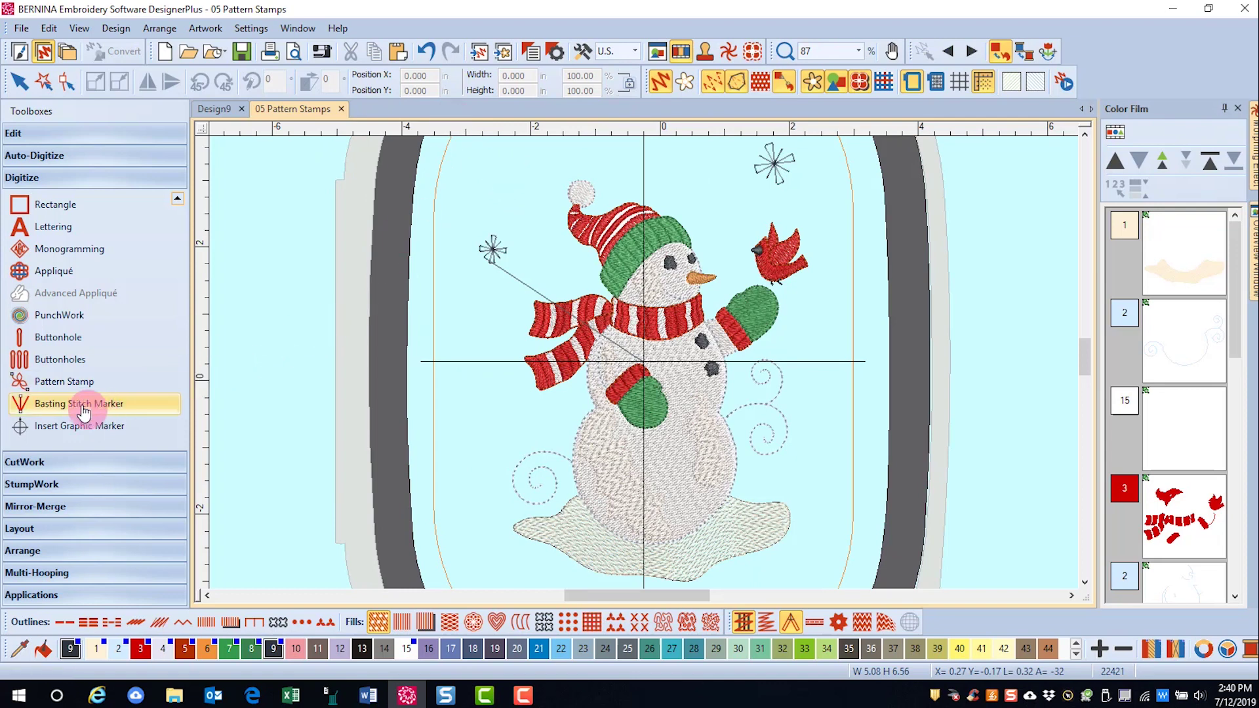
# Pick star pattern 605 from the Embellishment pattern set.
pyautogui.click(64, 381)
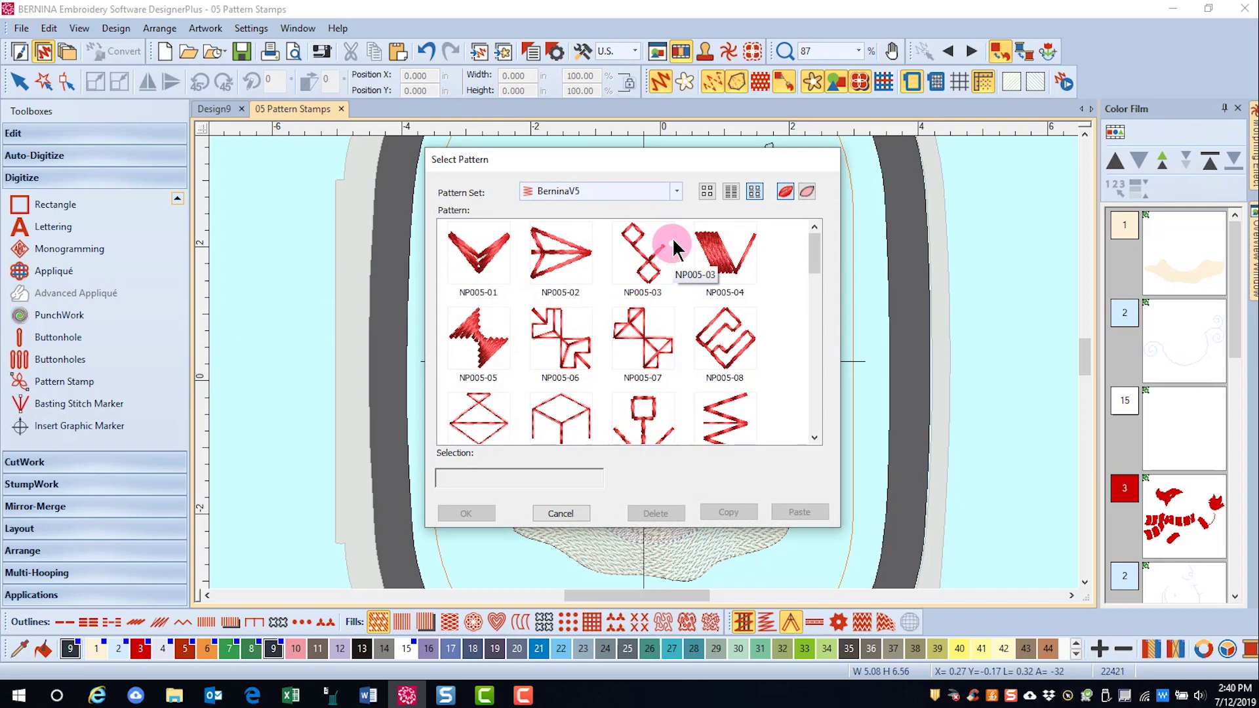
pyautogui.click(675, 191)
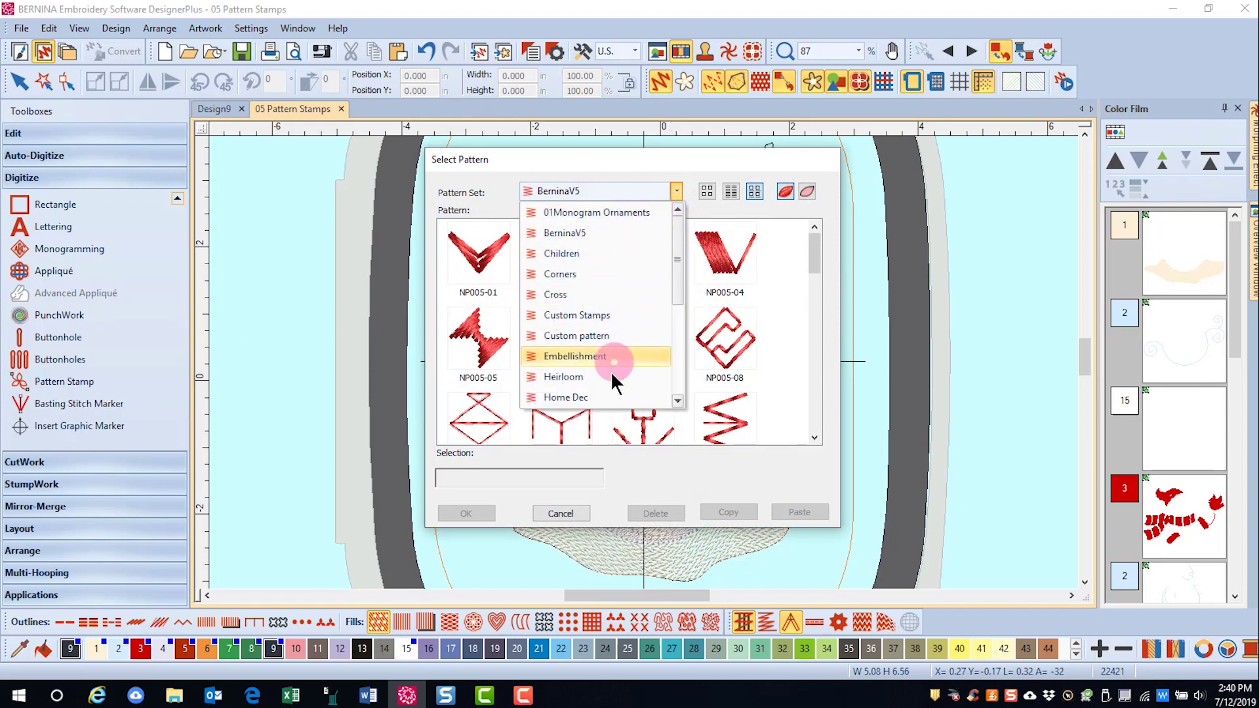
pyautogui.click(588, 356)
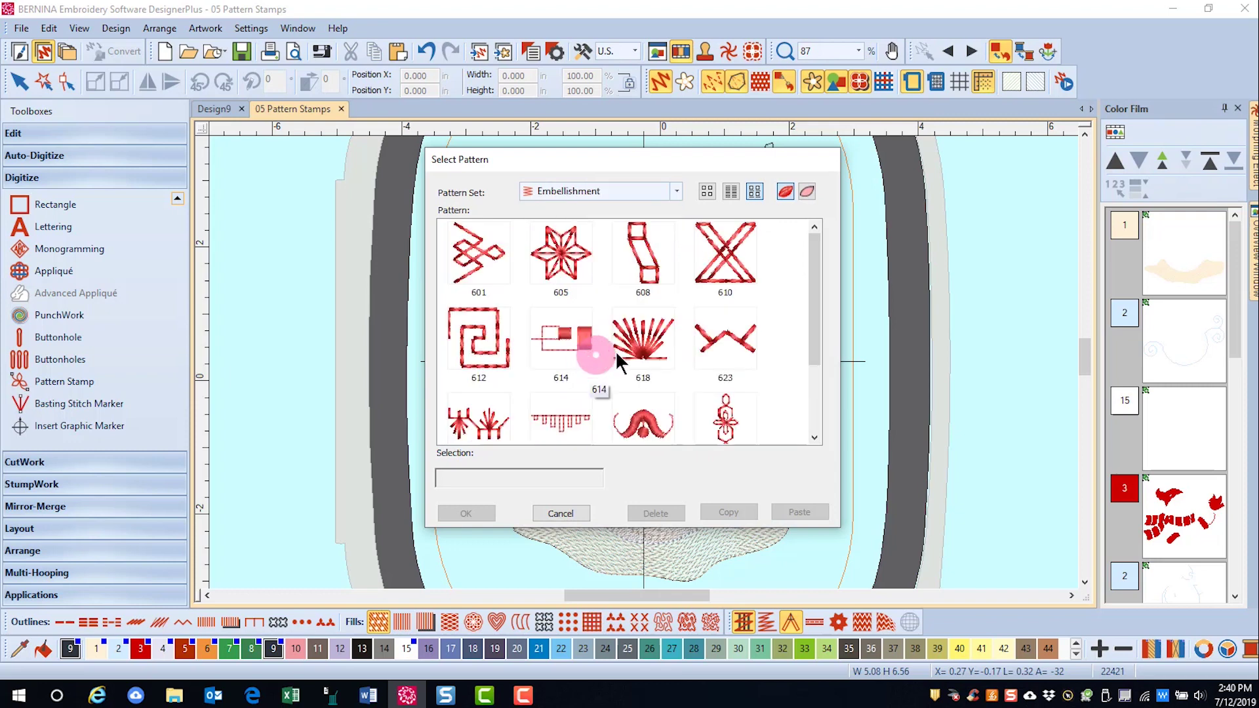
pyautogui.click(565, 262)
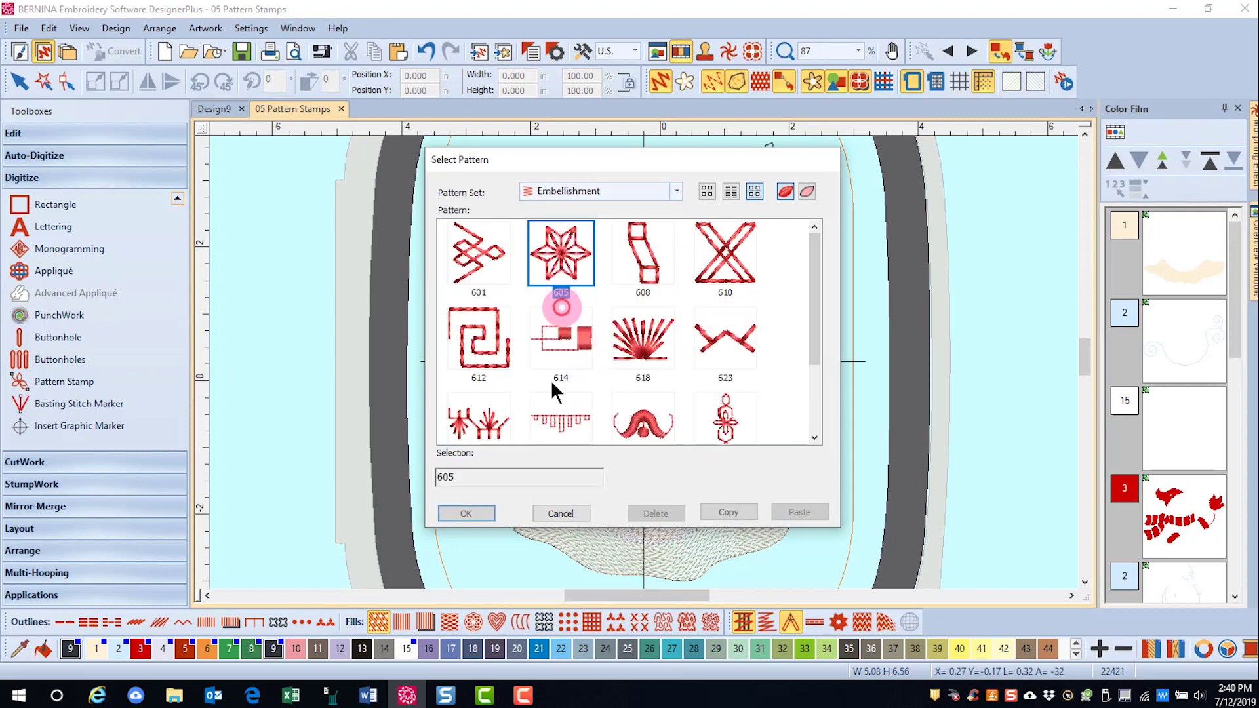
# Confirm pattern 605 and stamp a star at the snowman's lower left.
pyautogui.click(473, 513)
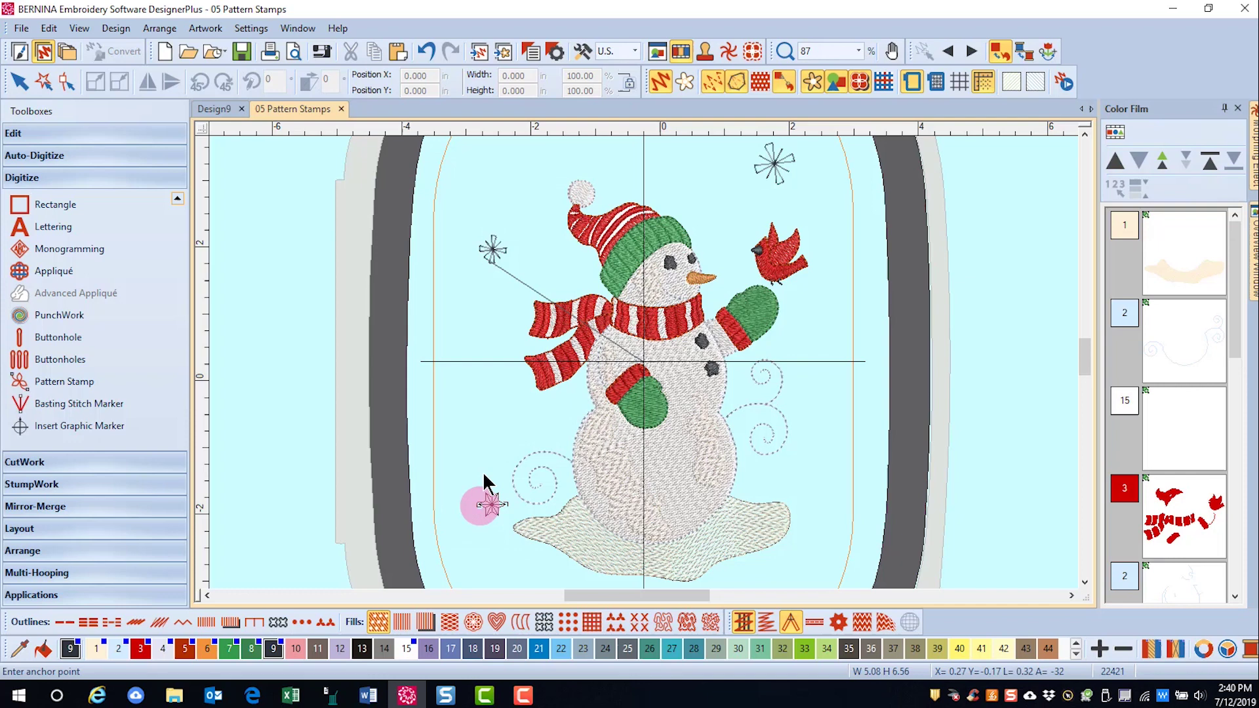
pyautogui.click(466, 391)
pyautogui.click(492, 405)
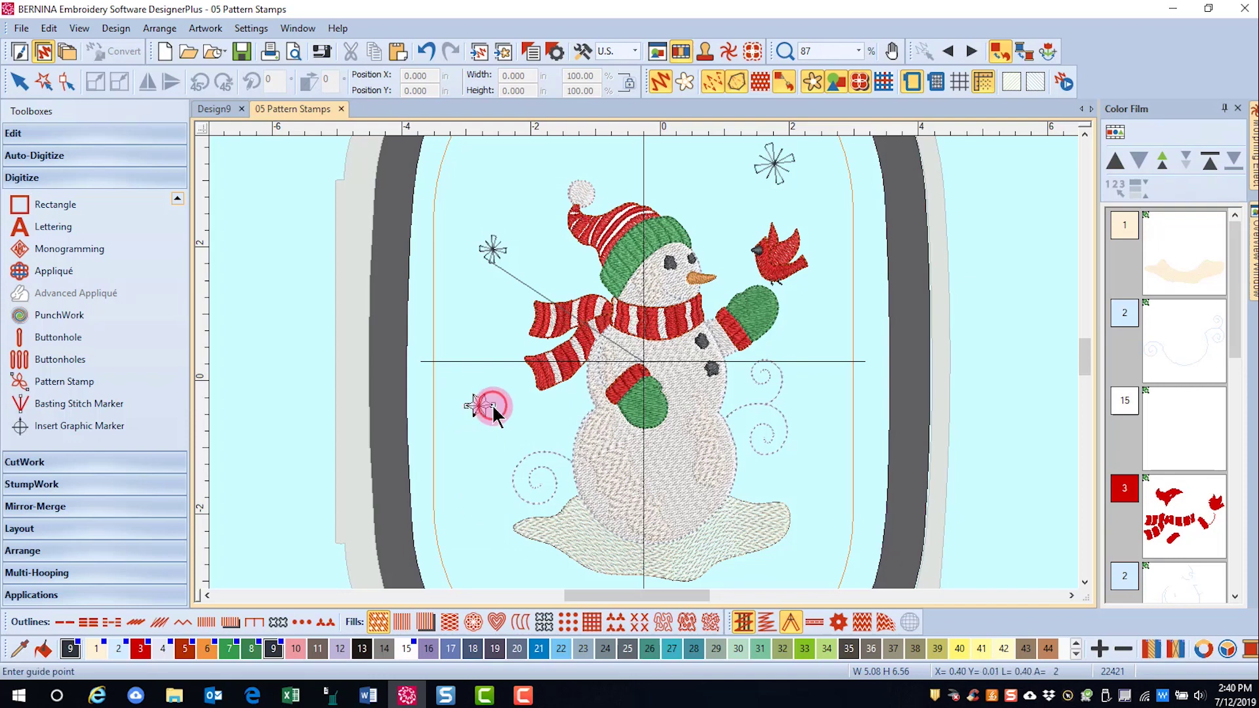
pyautogui.moveTo(492, 404)
pyautogui.mouseDown()
pyautogui.moveTo(515, 371)
pyautogui.moveTo(488, 388)
pyautogui.mouseUp()
pyautogui.scroll(3, 649, 262)
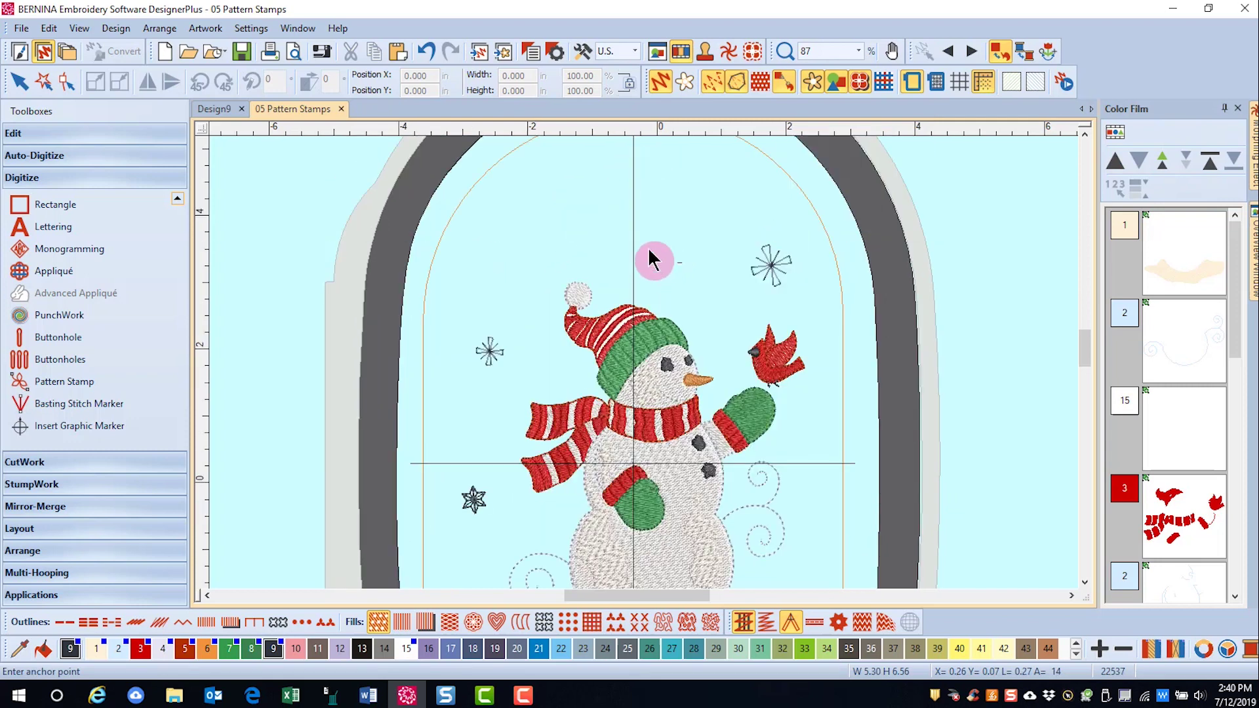
# Stamp stars above the hat and beside the mitten, then exit the stamp tool.
pyautogui.click(610, 196)
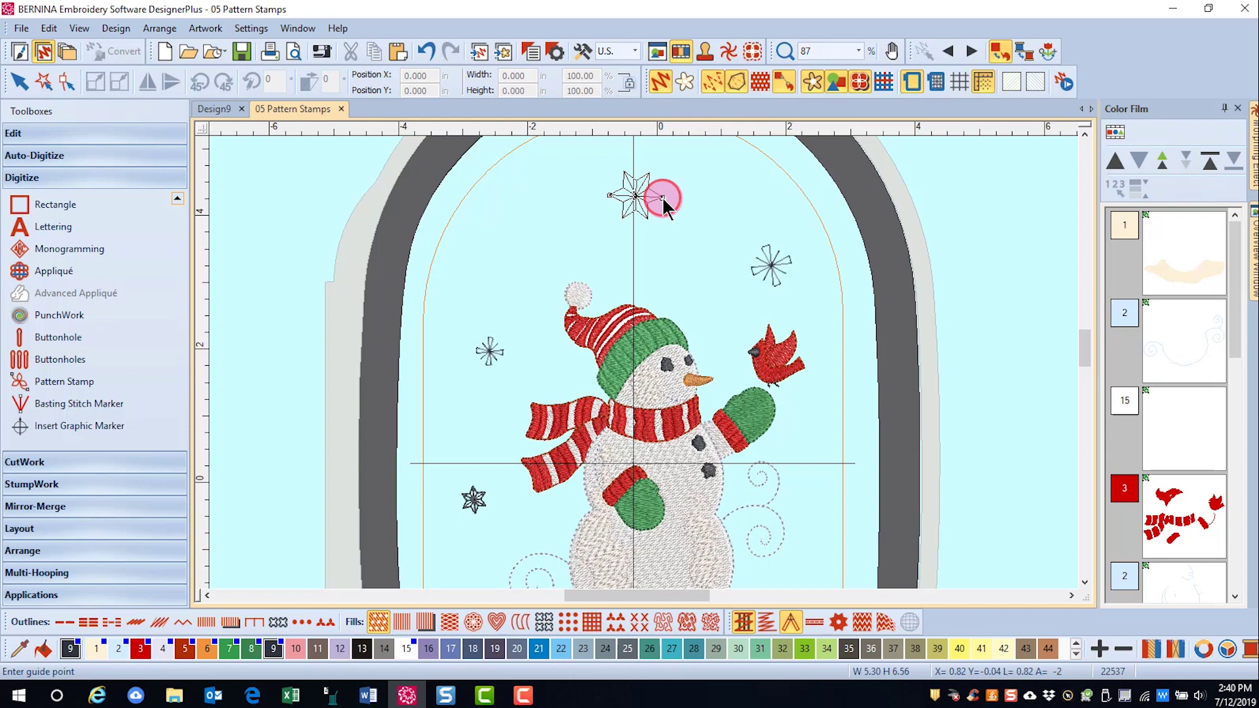
pyautogui.click(662, 195)
pyautogui.click(798, 438)
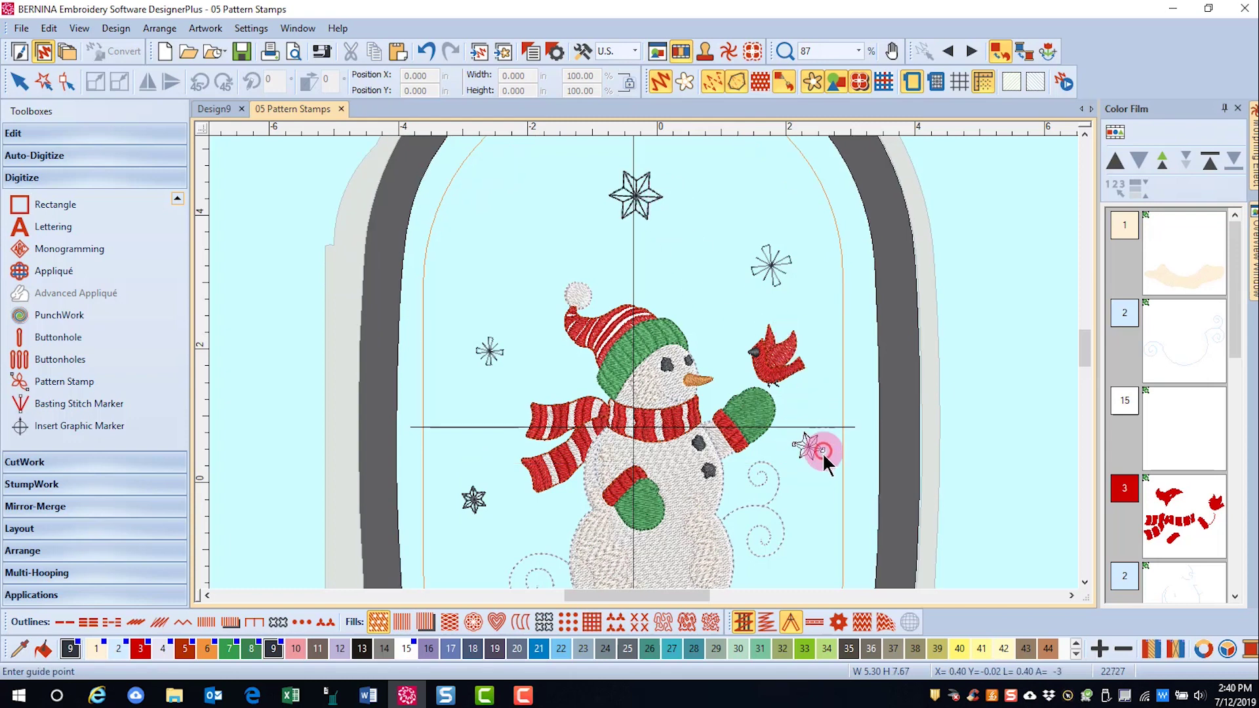
pyautogui.click(820, 461)
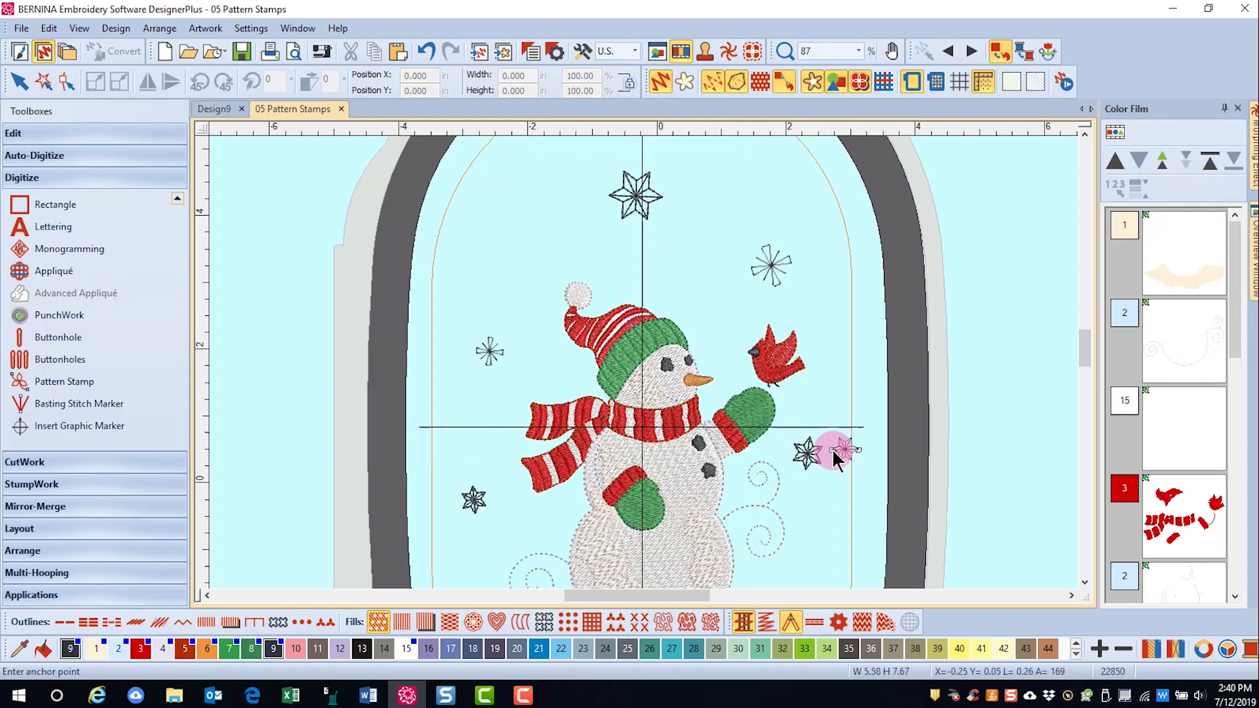
pyautogui.press('Escape')
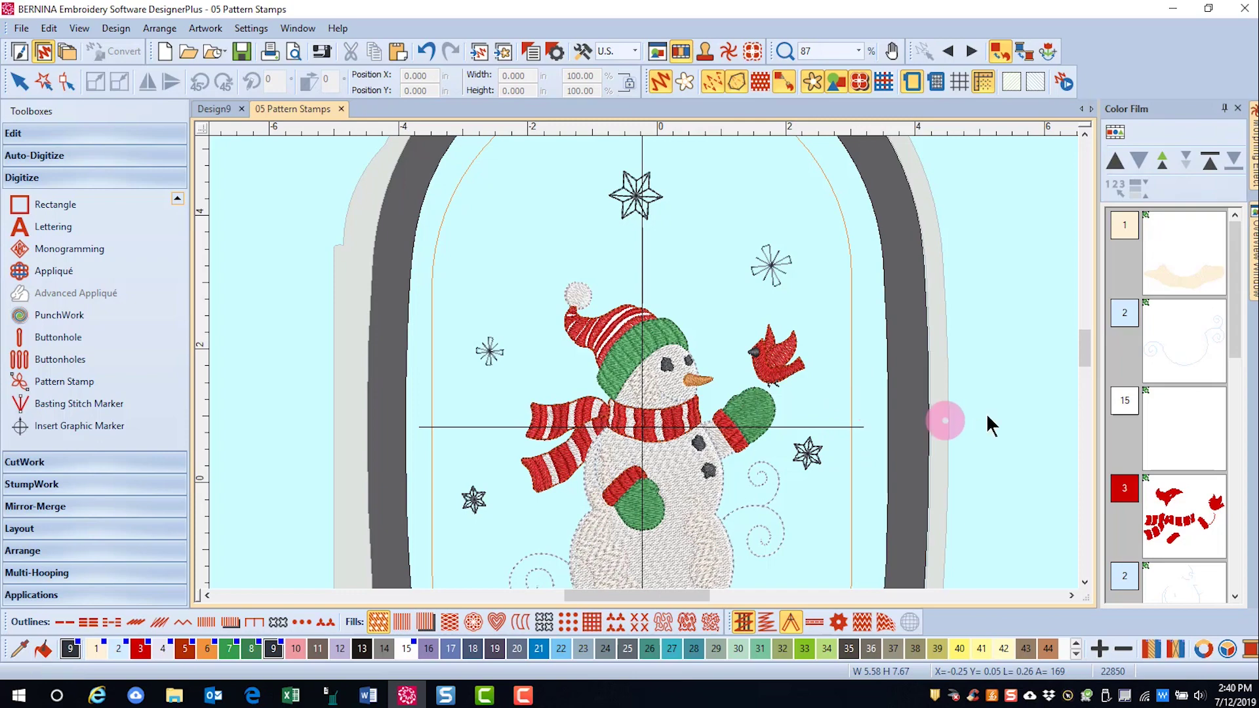
pyautogui.moveTo(1082, 350); pyautogui.dragTo(1085, 360)
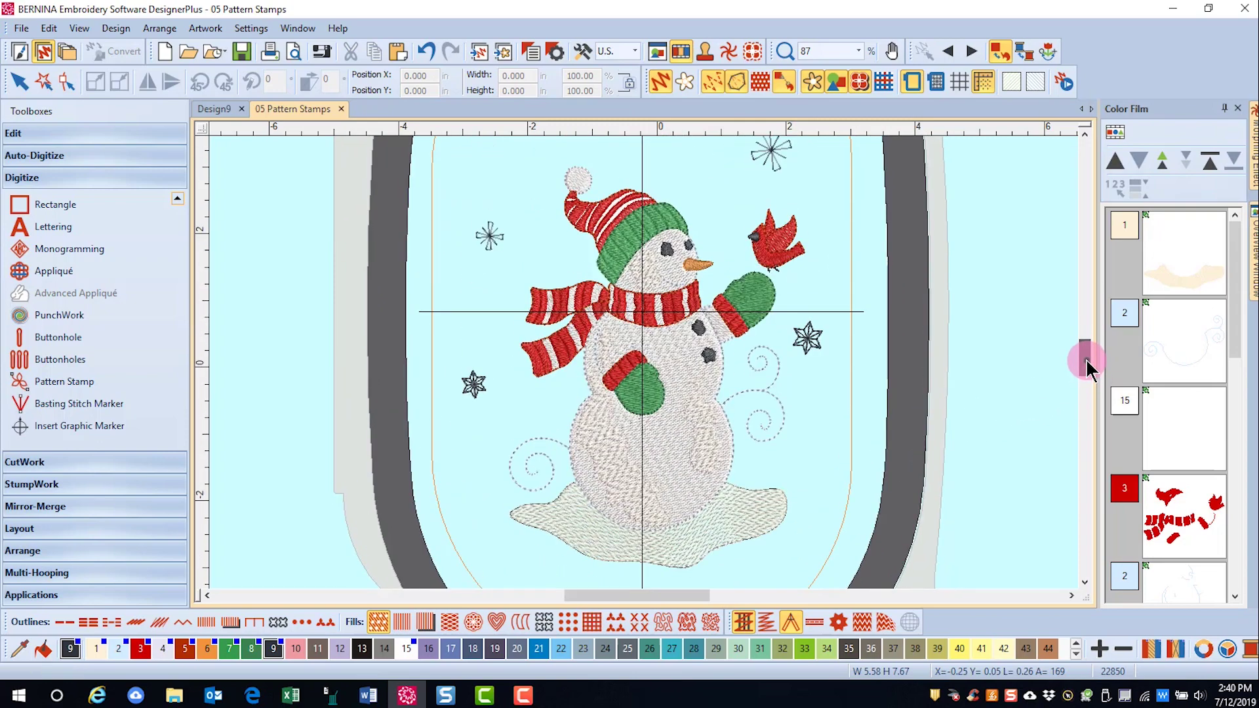
pyautogui.moveTo(1234, 340); pyautogui.dragTo(1226, 595)
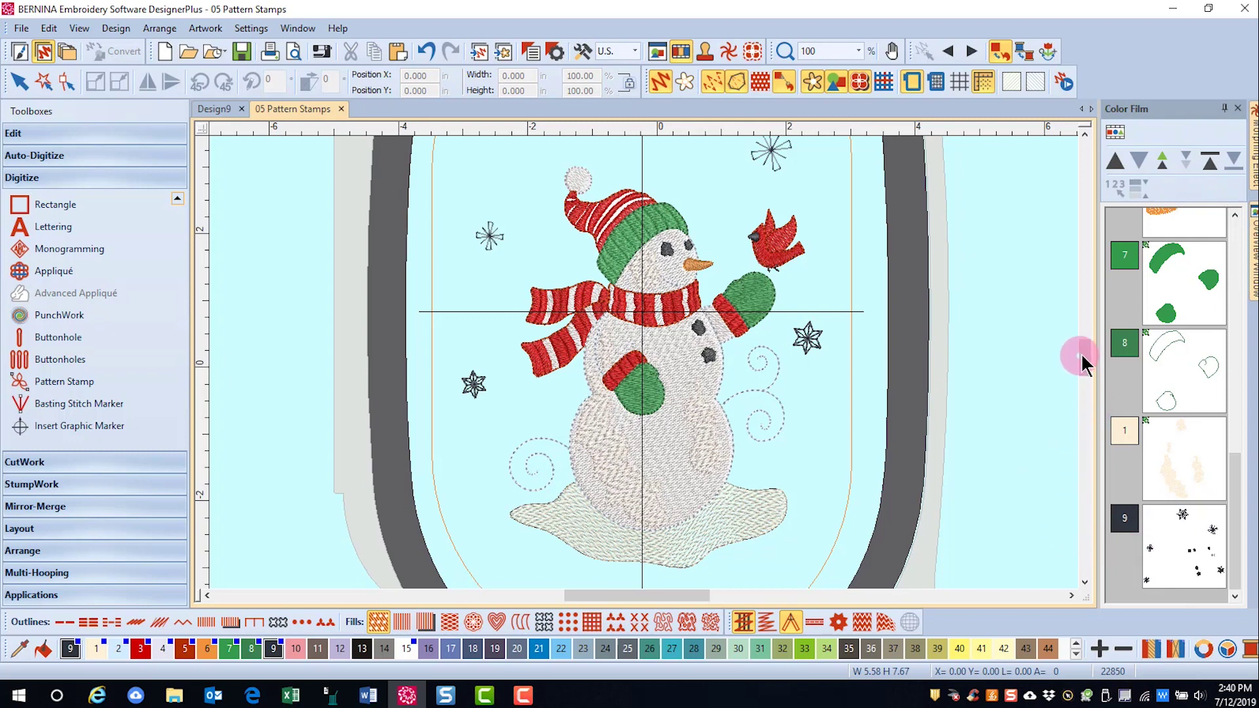
pyautogui.moveTo(1085, 367); pyautogui.dragTo(1083, 342)
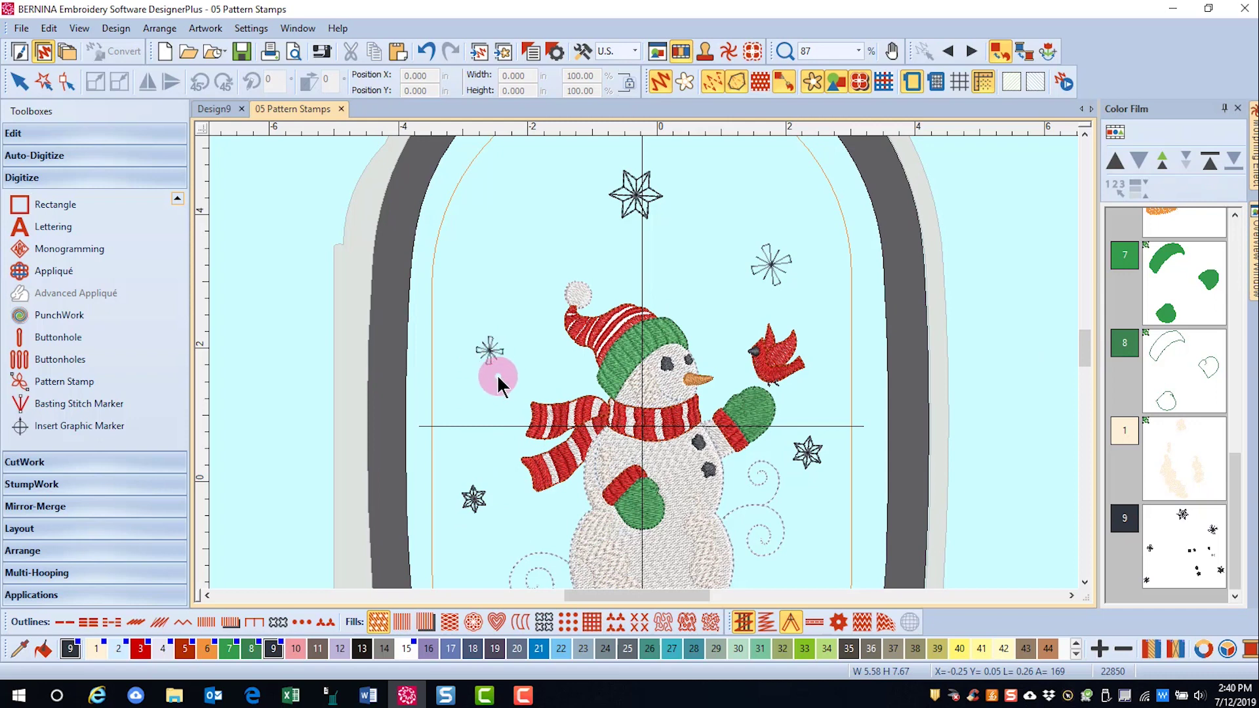
# Select the three stamped stars, recolour them to thread colour 1, then deselect.
pyautogui.click(475, 502)
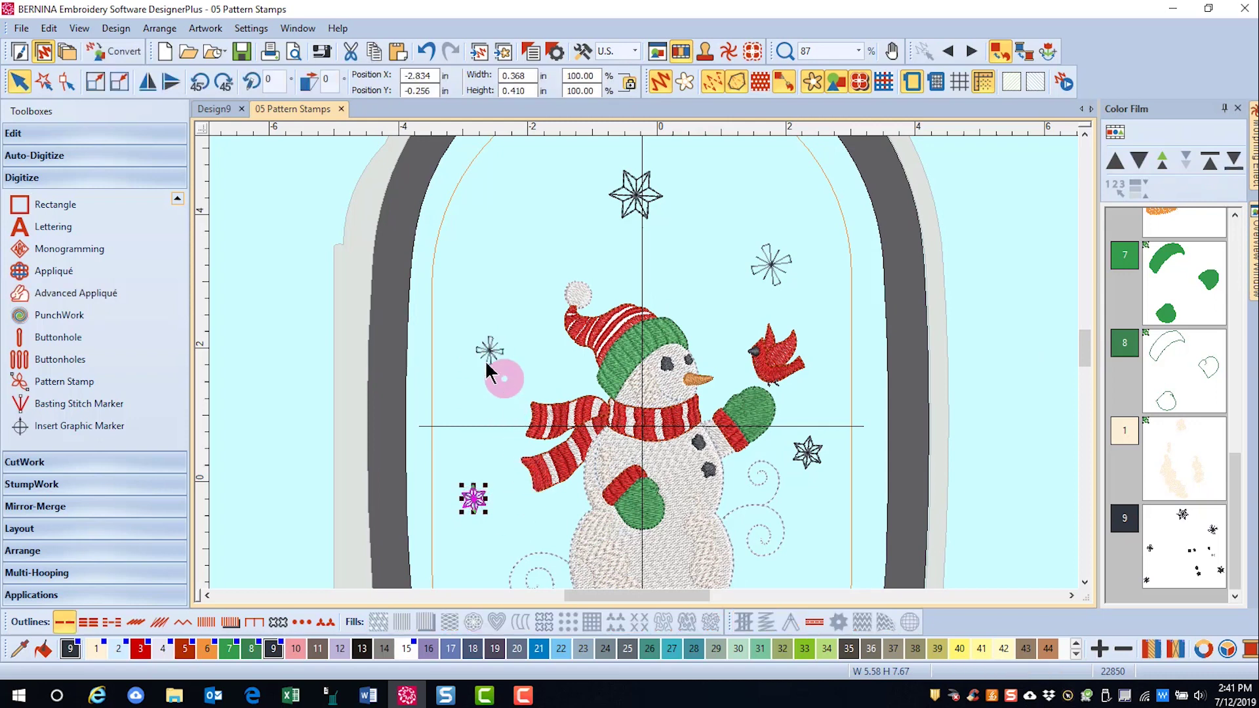
pyautogui.keyDown('ctrl'); pyautogui.click(634, 197); pyautogui.keyUp('ctrl')
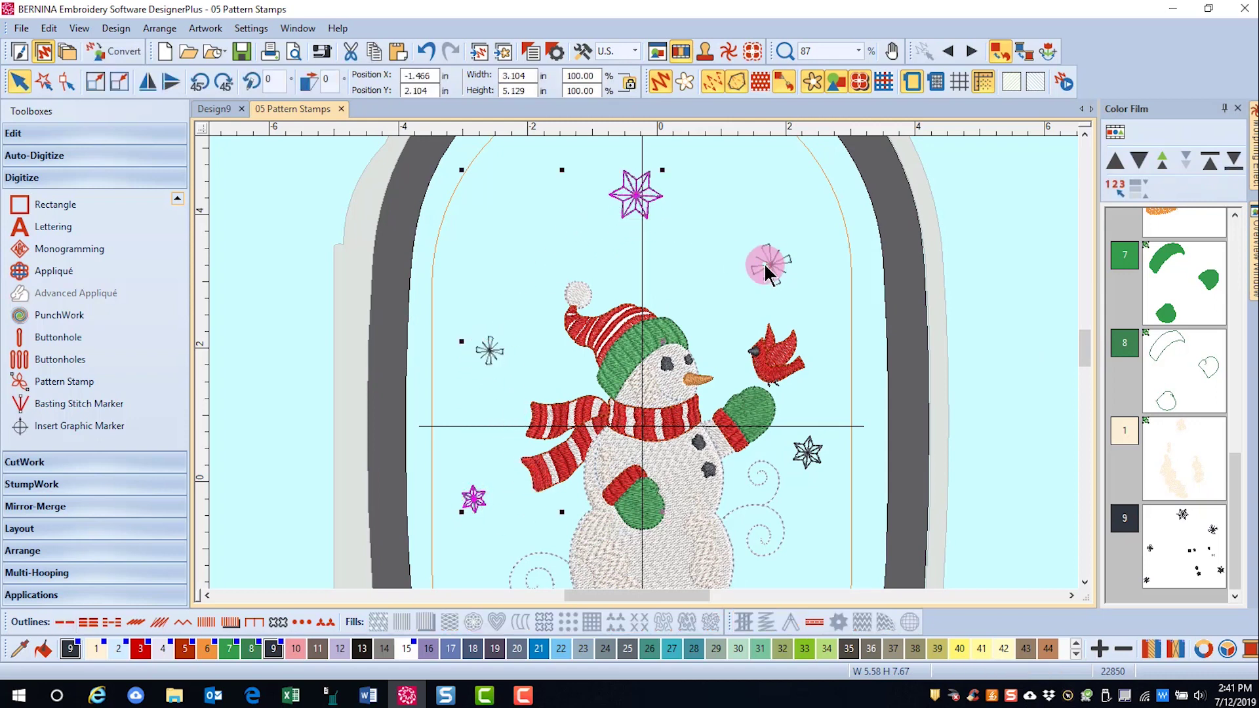
pyautogui.keyDown('ctrl'); pyautogui.click(808, 452); pyautogui.keyUp('ctrl')
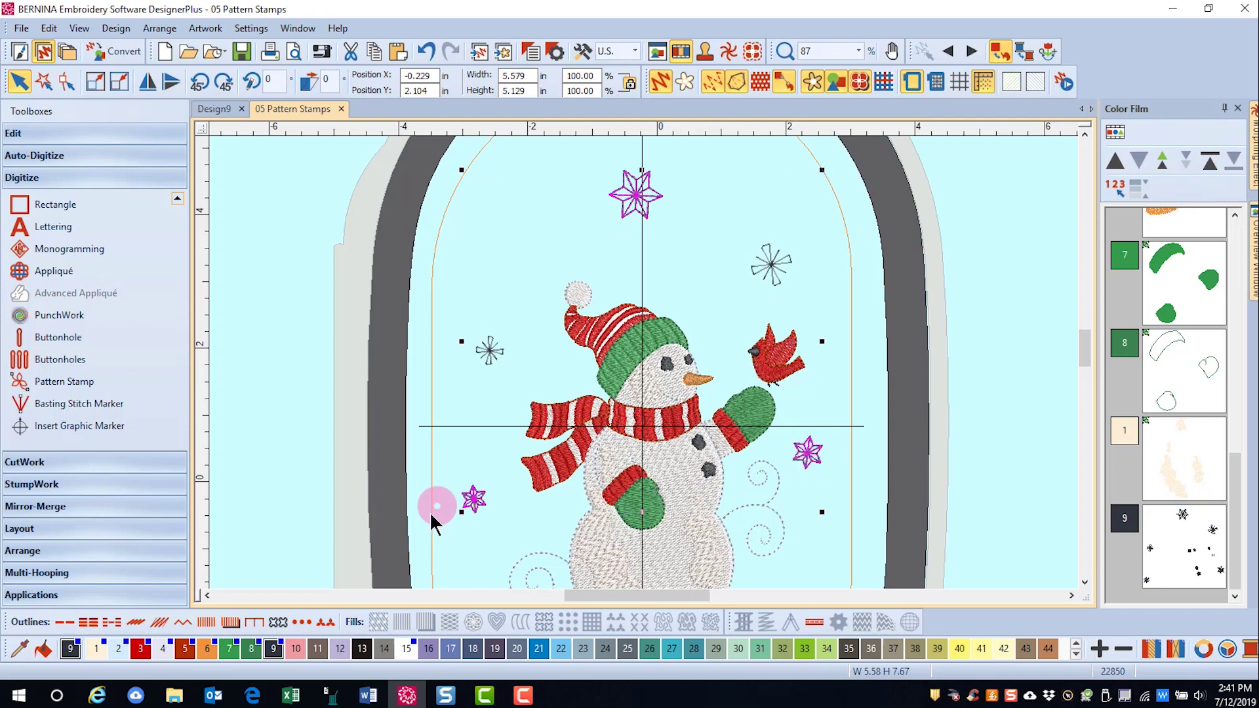
pyautogui.click(96, 649)
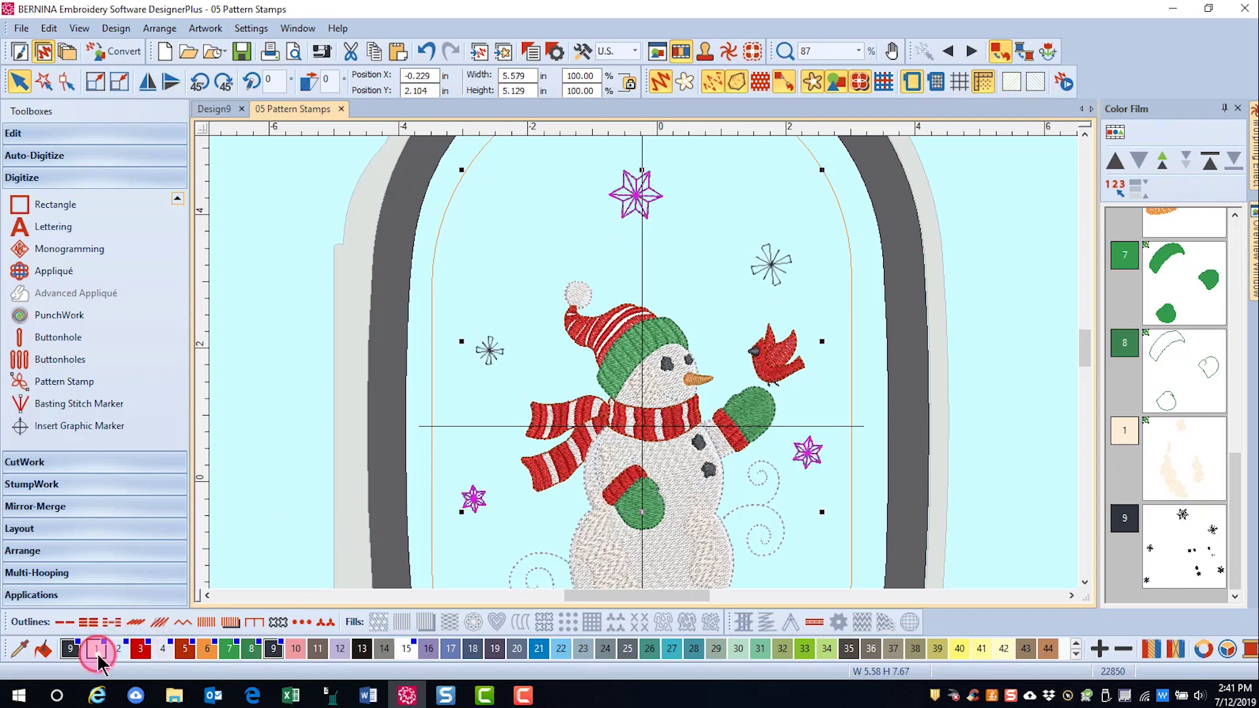
pyautogui.click(290, 316)
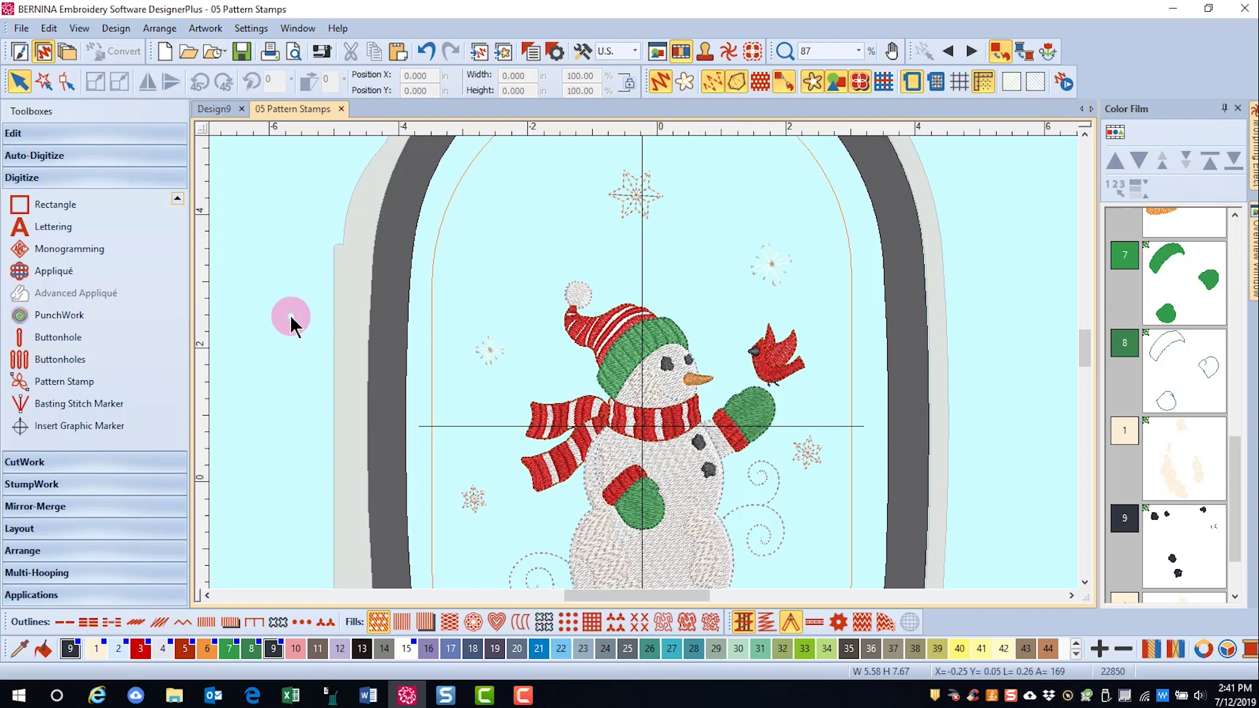